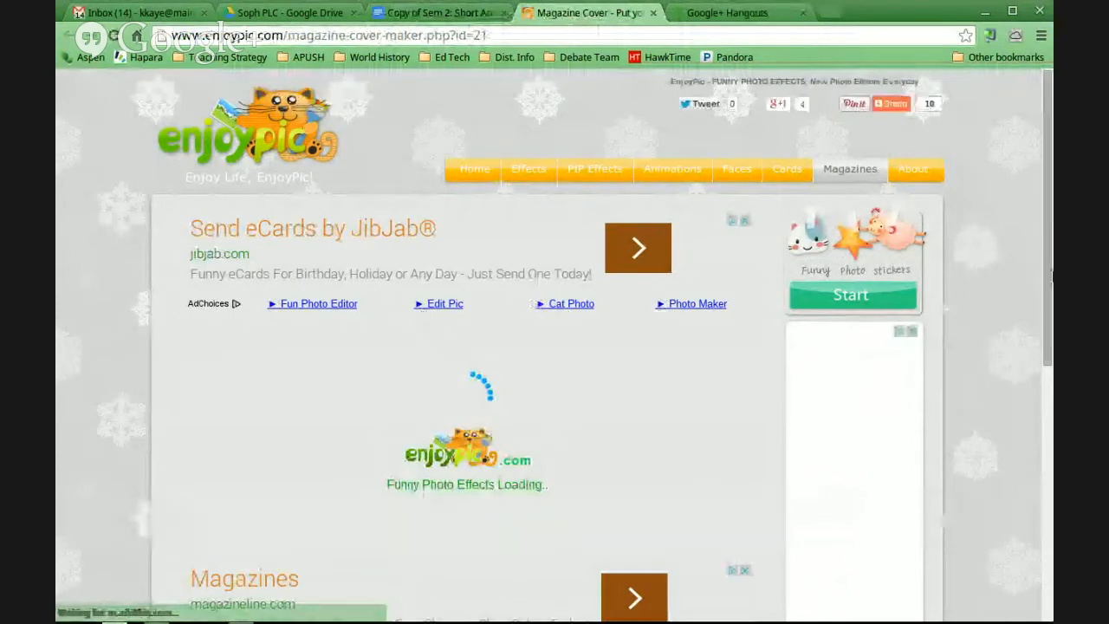
Start uploading a photo from the computer for the TIME magazine cover
drag(1048, 250, 1026, 220)
scroll(1026, 226, down, 3)
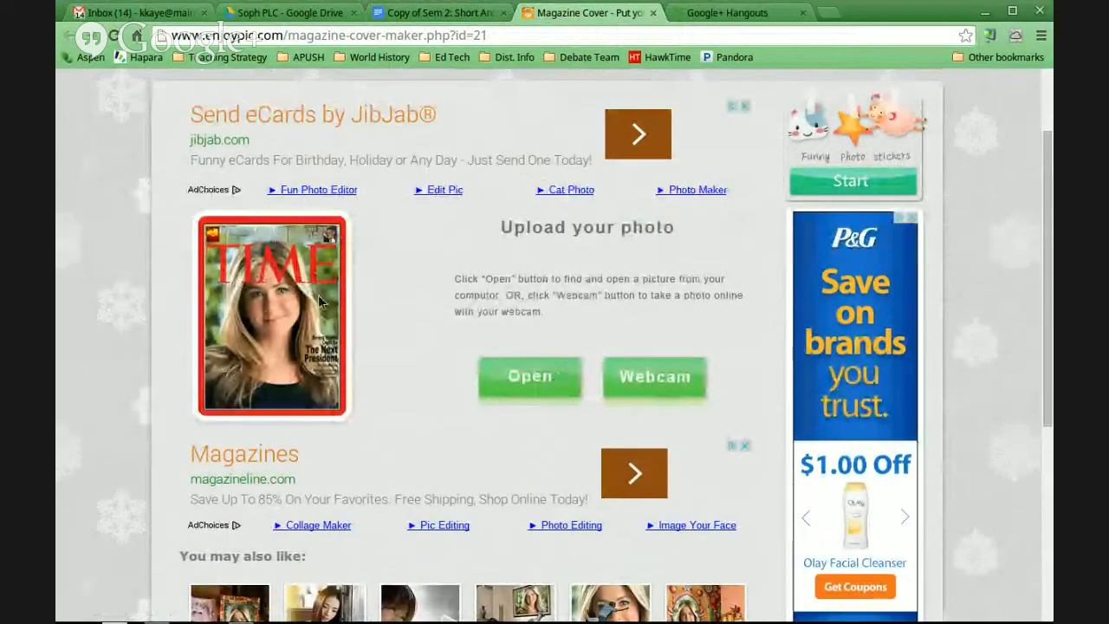
click(542, 381)
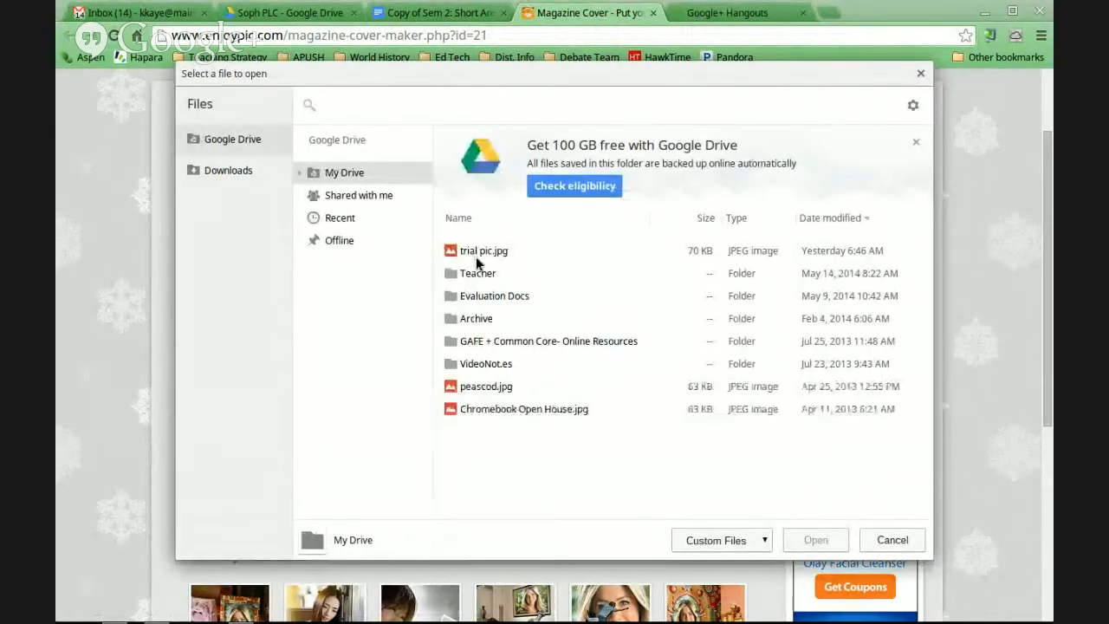
click(478, 257)
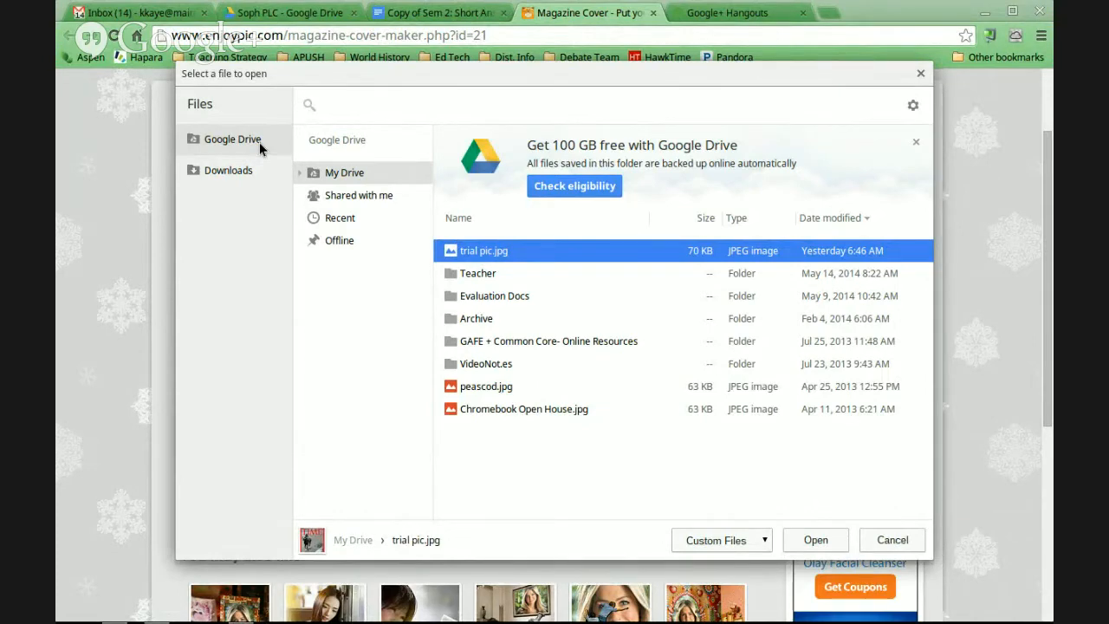
click(228, 173)
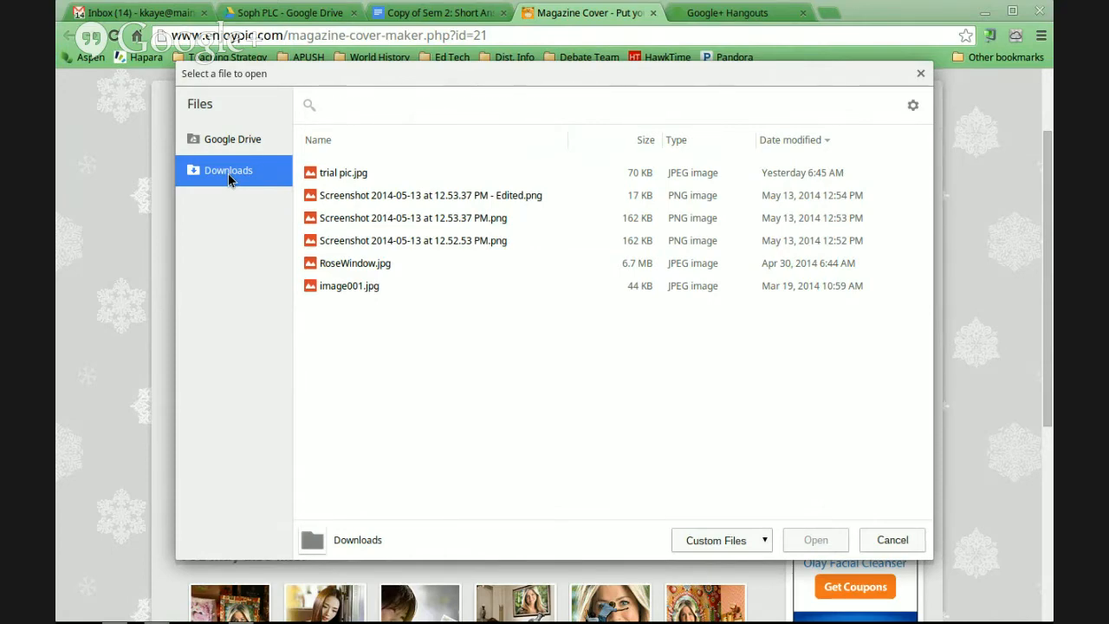
click(222, 143)
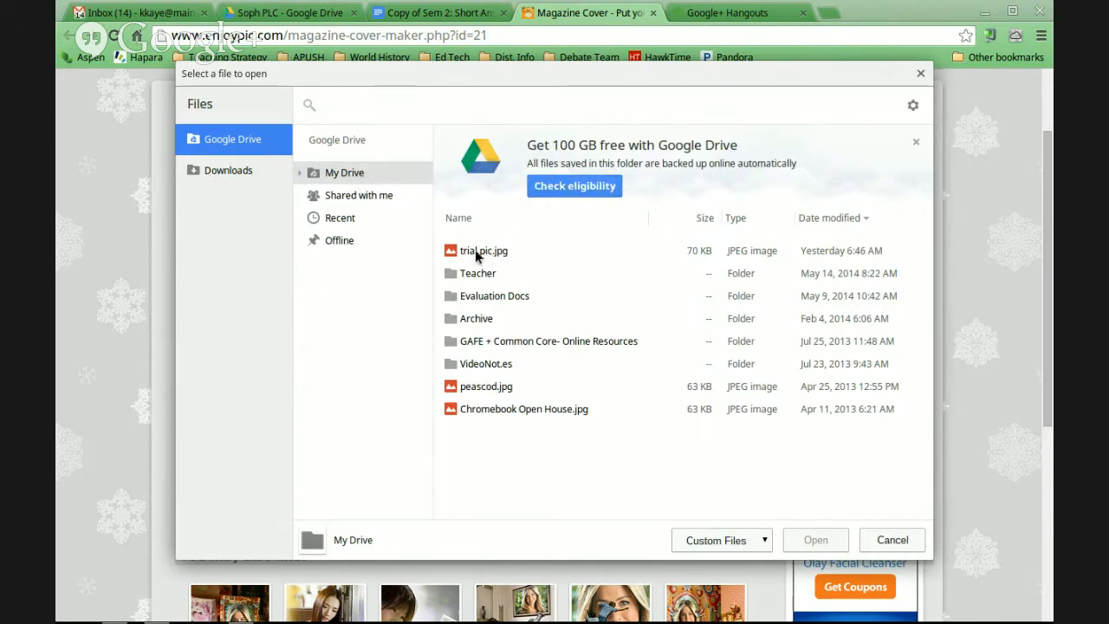
click(475, 254)
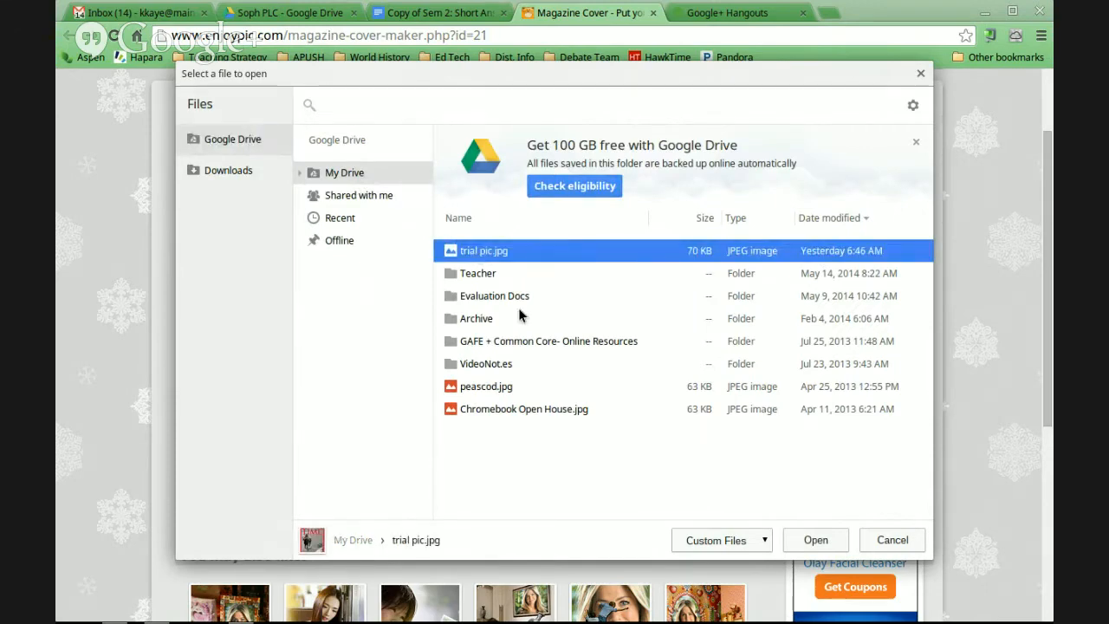
click(485, 389)
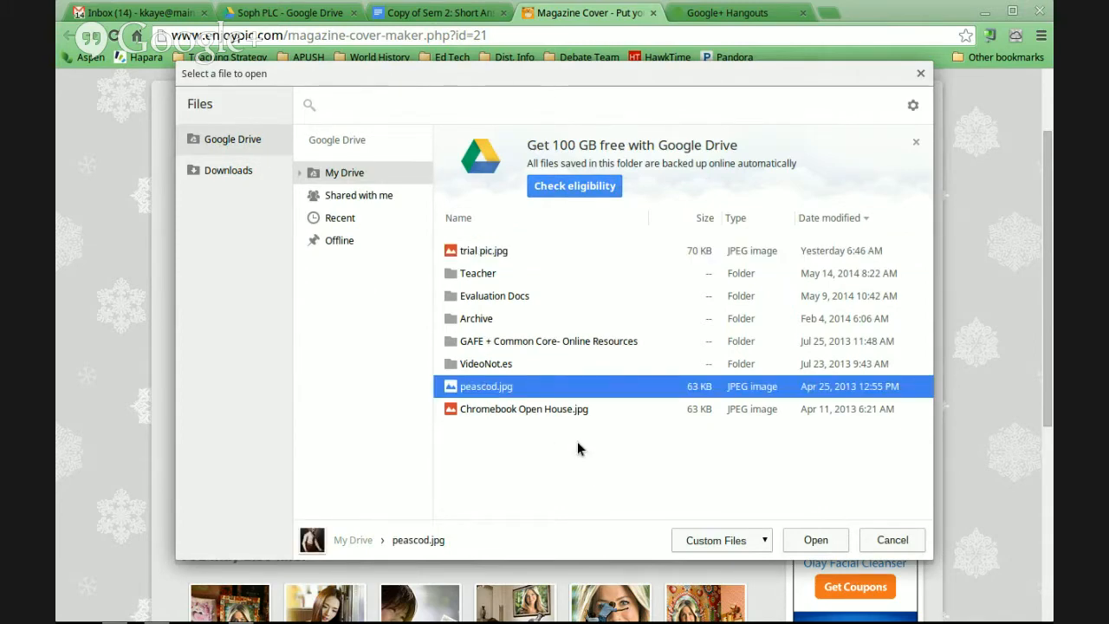
Upload RoseWindow.jpg from the Downloads folder as the cover photo
click(200, 173)
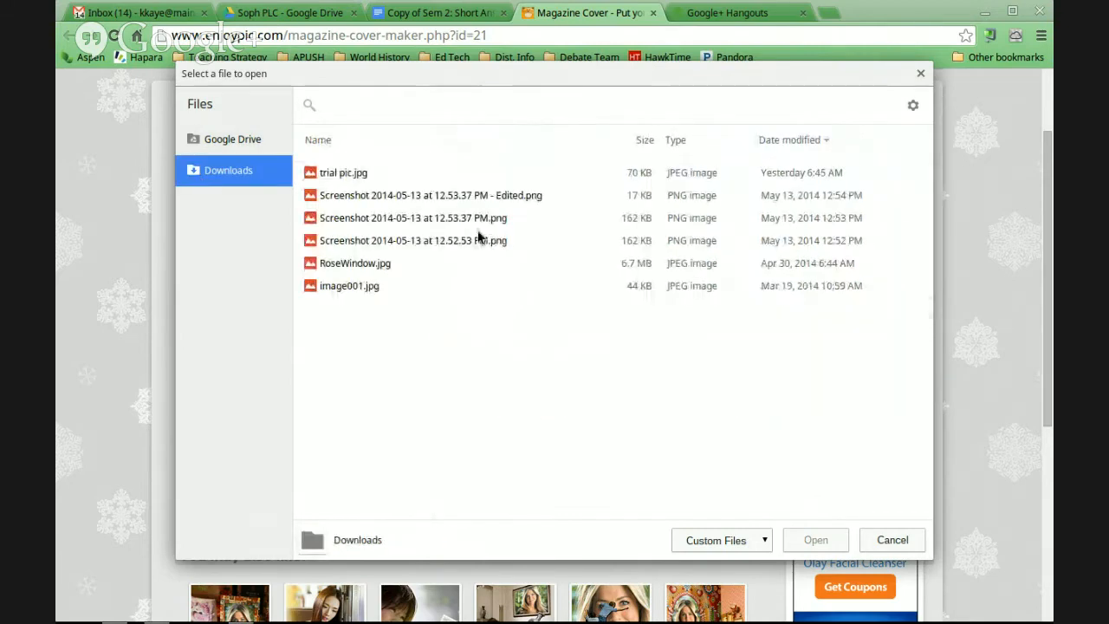
click(368, 264)
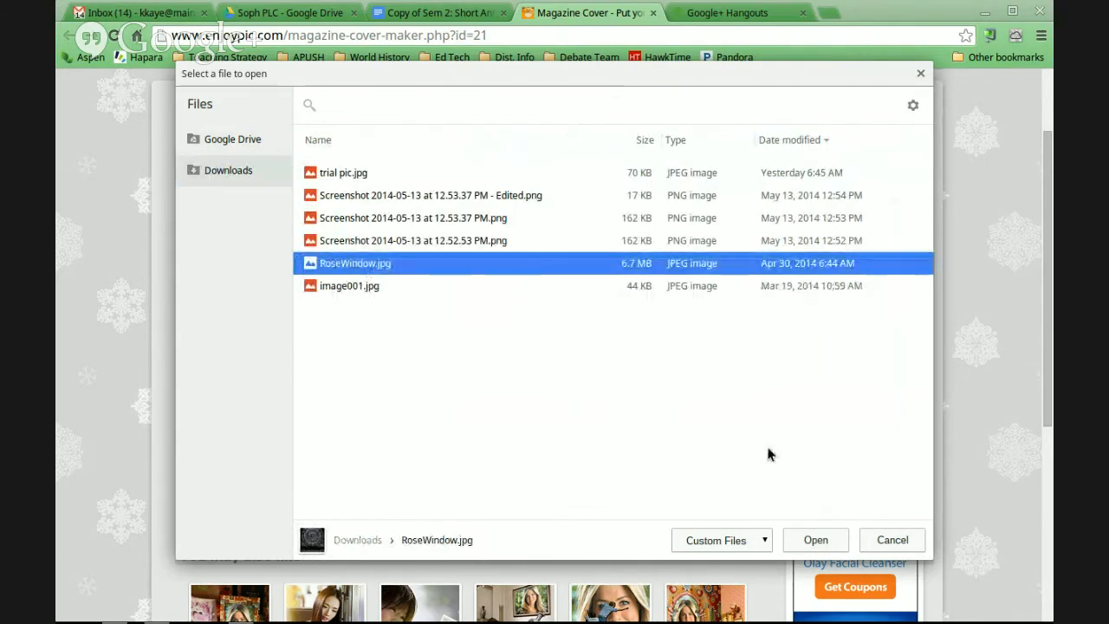
click(827, 540)
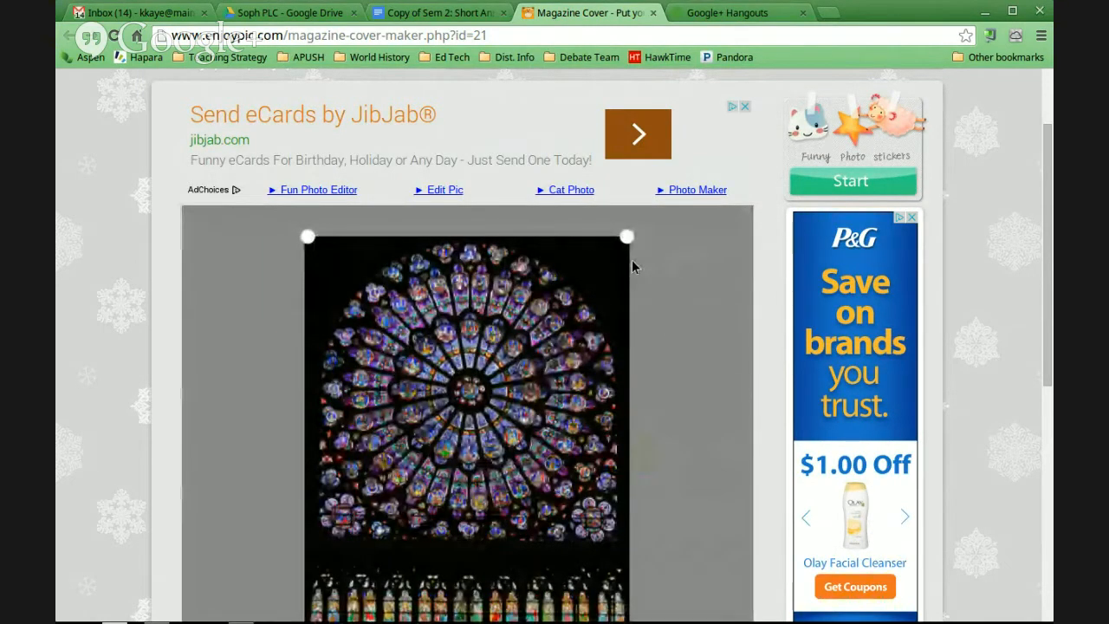
Shrink the crop frame around the round rose window and shift it slightly to centre it on the circle
scroll(767, 268, down, 3)
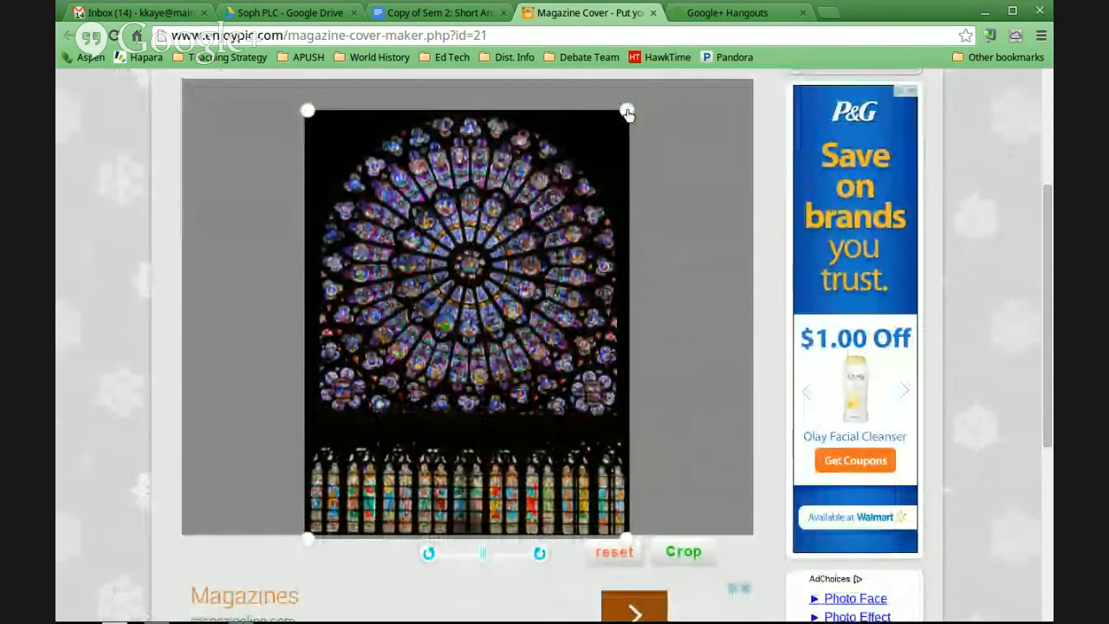
drag(626, 110, 512, 201)
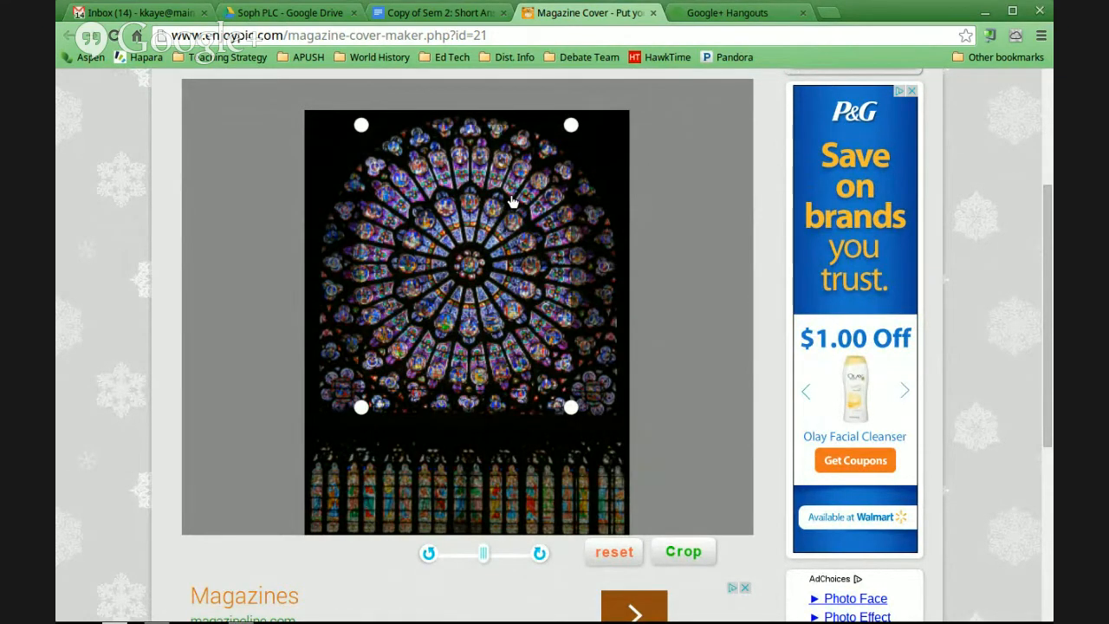
mouse_move(363, 414)
mouse_down()
mouse_move(322, 467)
mouse_move(369, 400)
mouse_move(344, 442)
mouse_move(363, 412)
mouse_up()
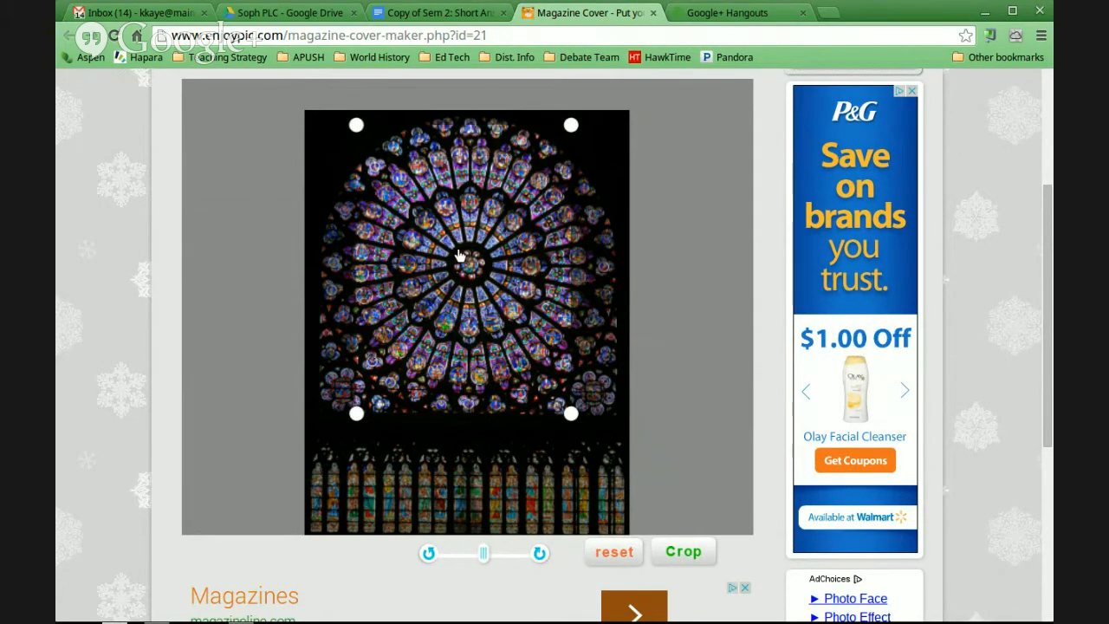
drag(474, 255, 483, 257)
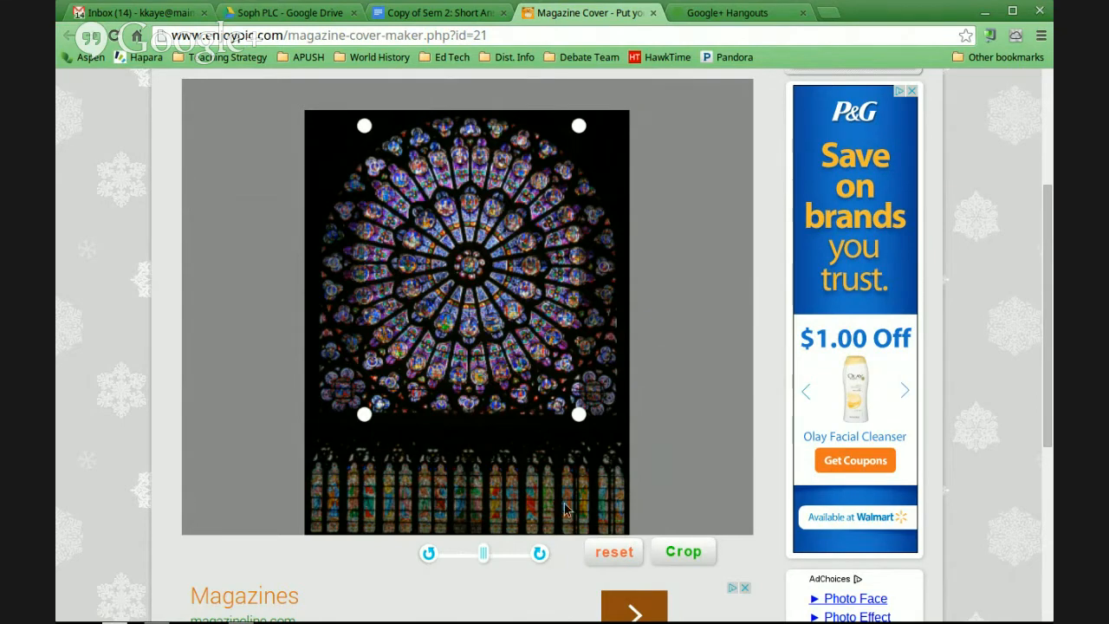
Rotate the photo clockwise in small increments until it is clearly tilted inside the crop area
click(539, 555)
click(540, 555)
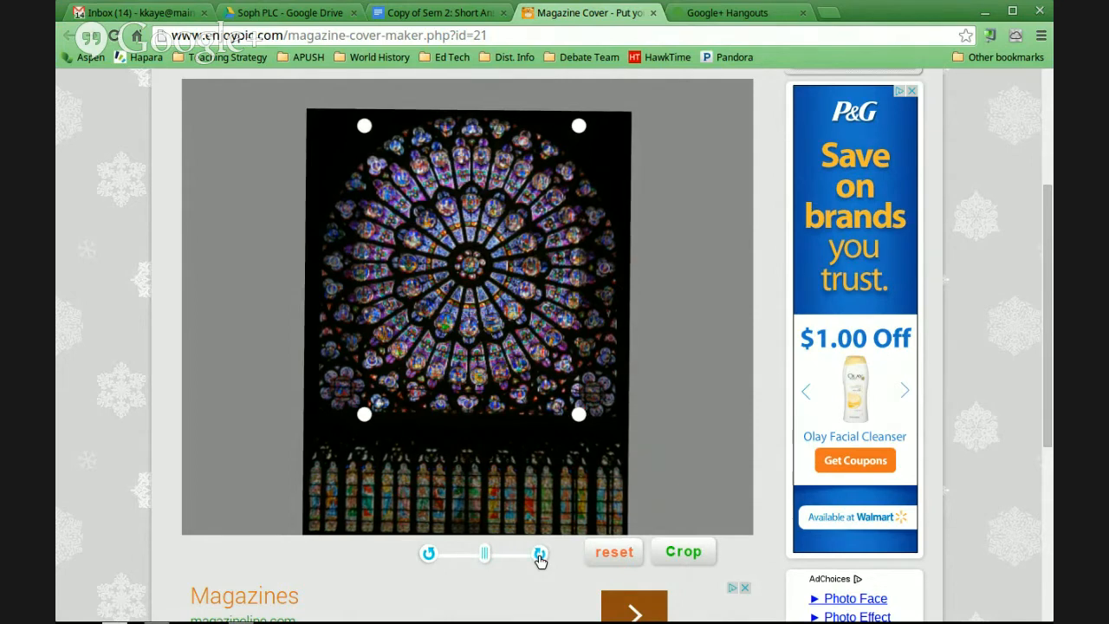
click(539, 556)
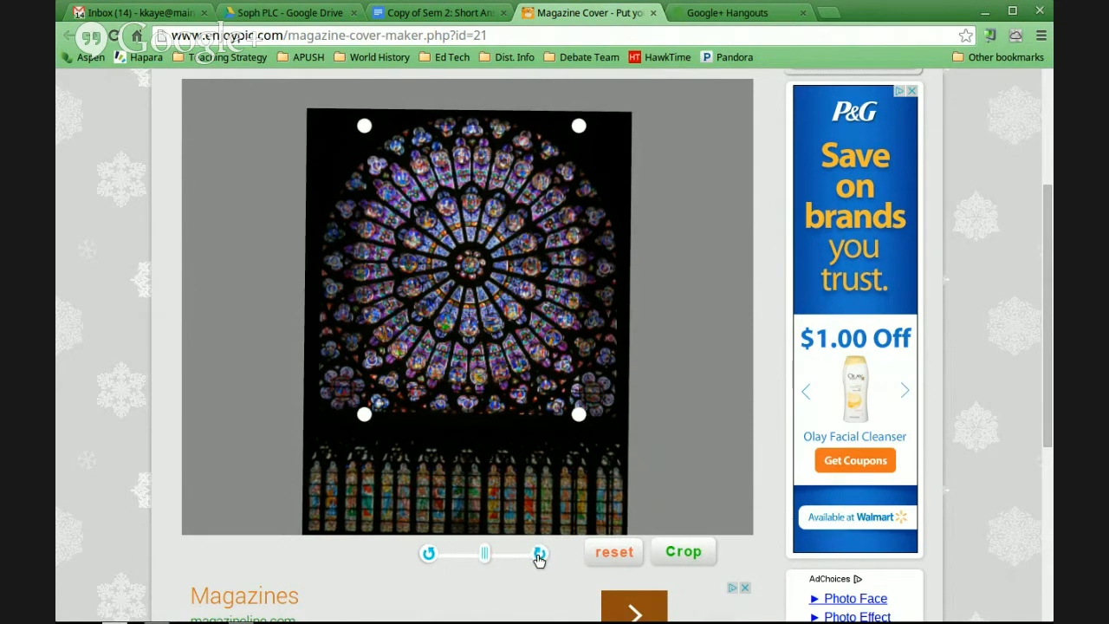
click(539, 555)
click(539, 555)
click(539, 556)
click(539, 556)
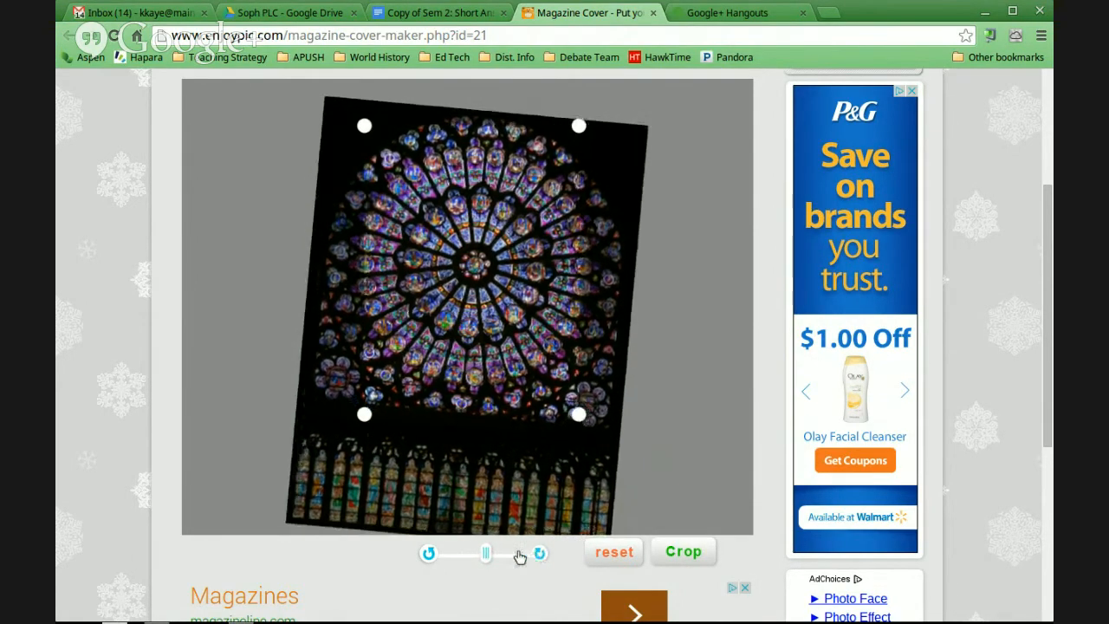
click(540, 555)
click(543, 555)
click(543, 555)
click(543, 555)
click(543, 556)
click(543, 555)
click(543, 555)
click(543, 555)
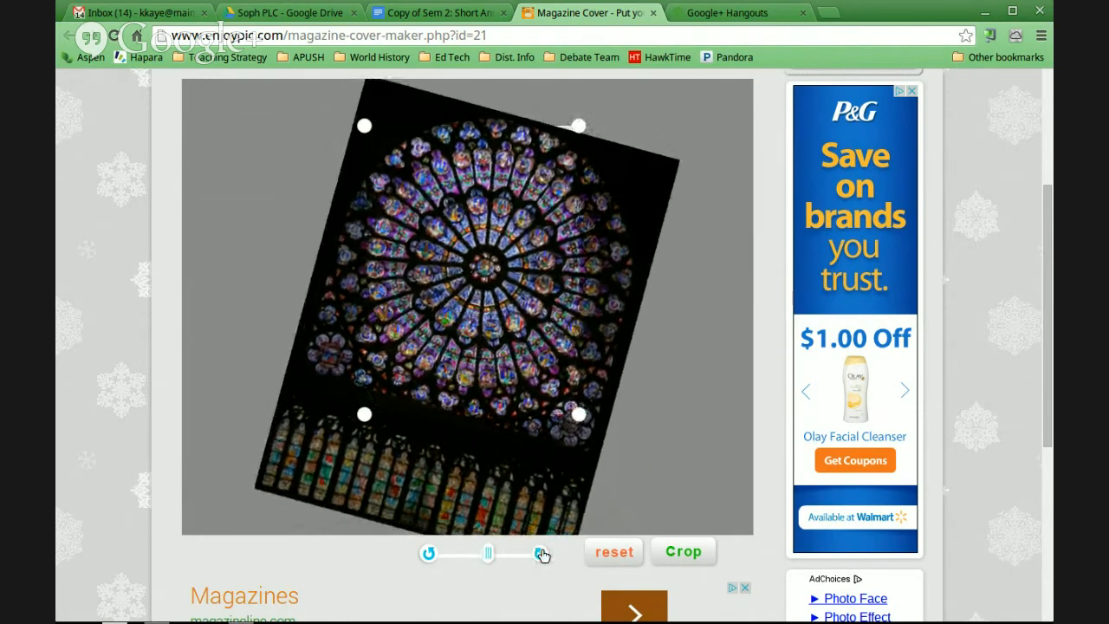
click(542, 555)
click(542, 555)
click(542, 555)
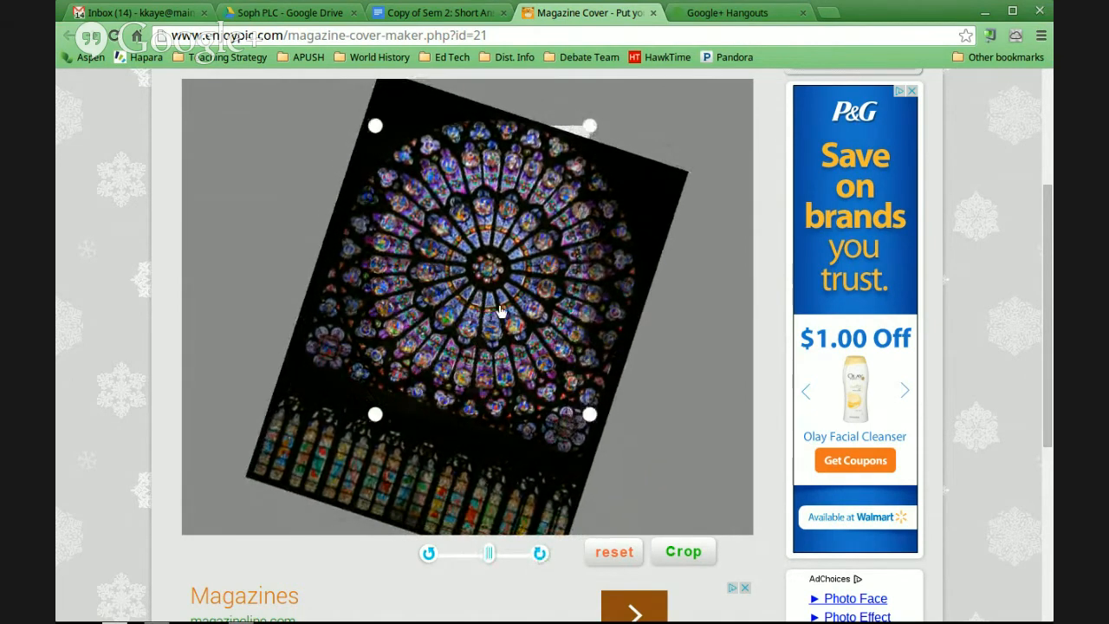
Nudge the crop frame sideways and rotate the tilted photo back to nearly upright
drag(494, 311, 500, 311)
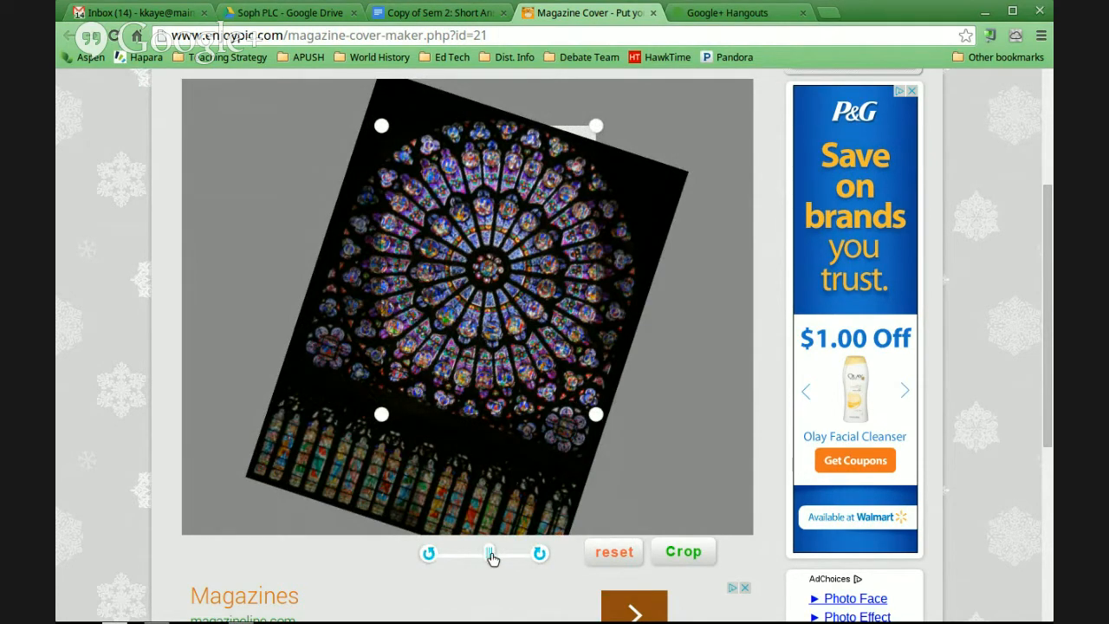
mouse_move(488, 555)
mouse_down()
mouse_move(433, 560)
mouse_move(505, 559)
mouse_move(486, 555)
mouse_up()
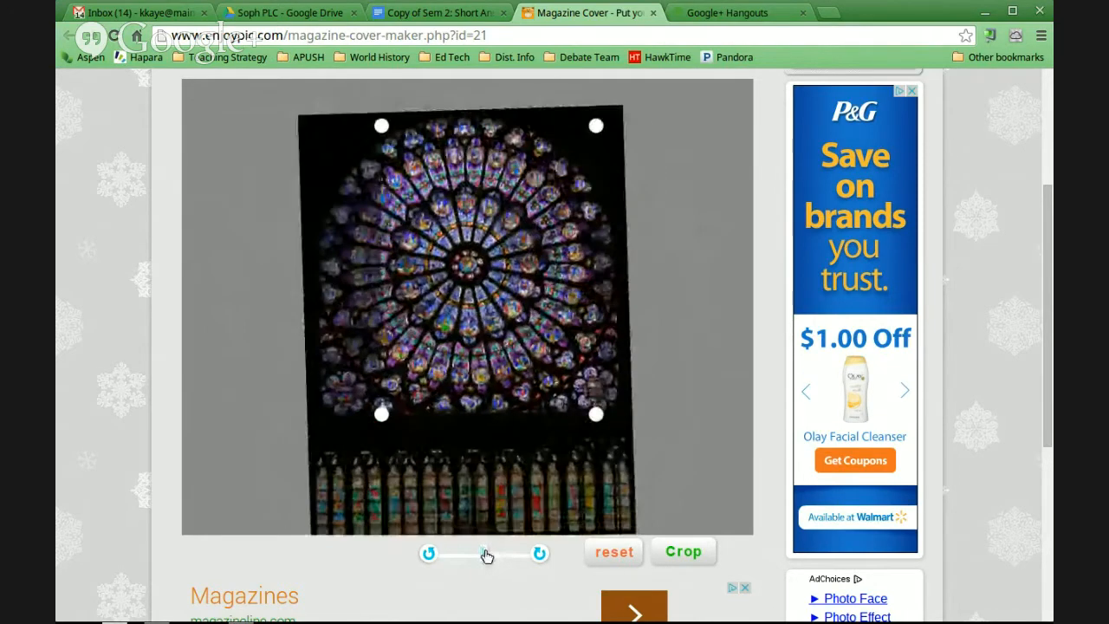
click(536, 556)
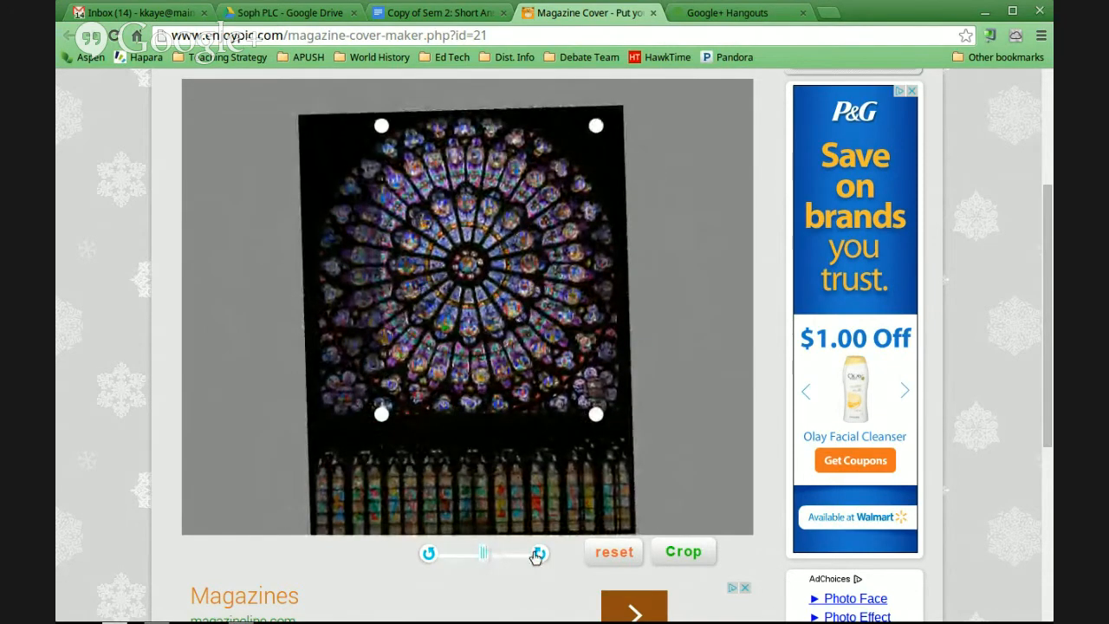
click(536, 557)
click(536, 557)
click(536, 557)
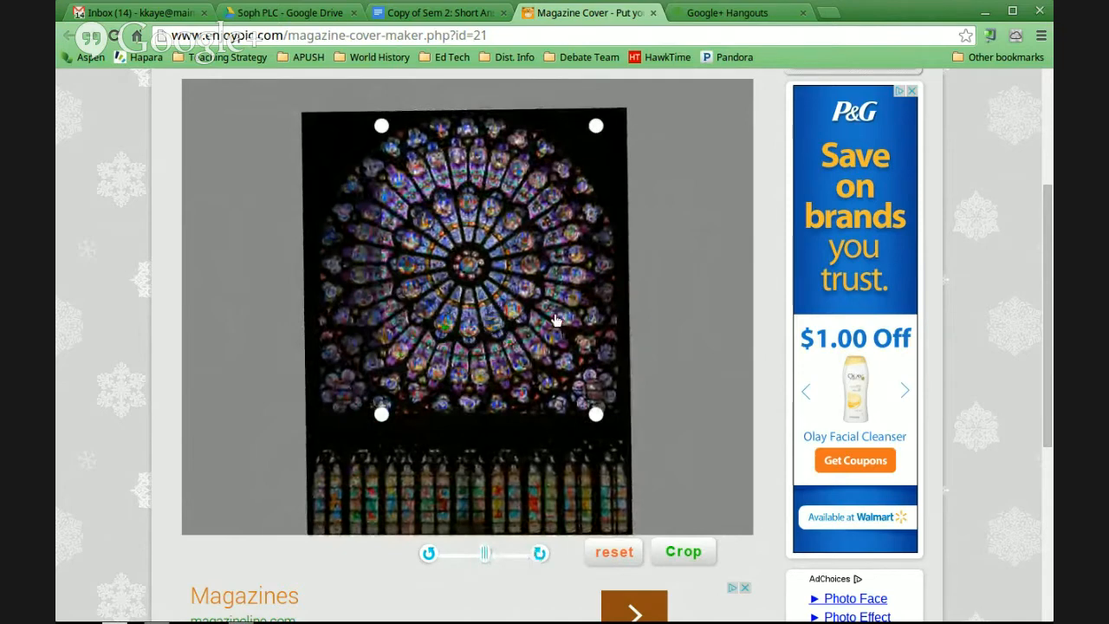
Re-centre the crop frame on the rose window, finish straightening the photo, and apply the crop to the cover
drag(543, 308, 532, 309)
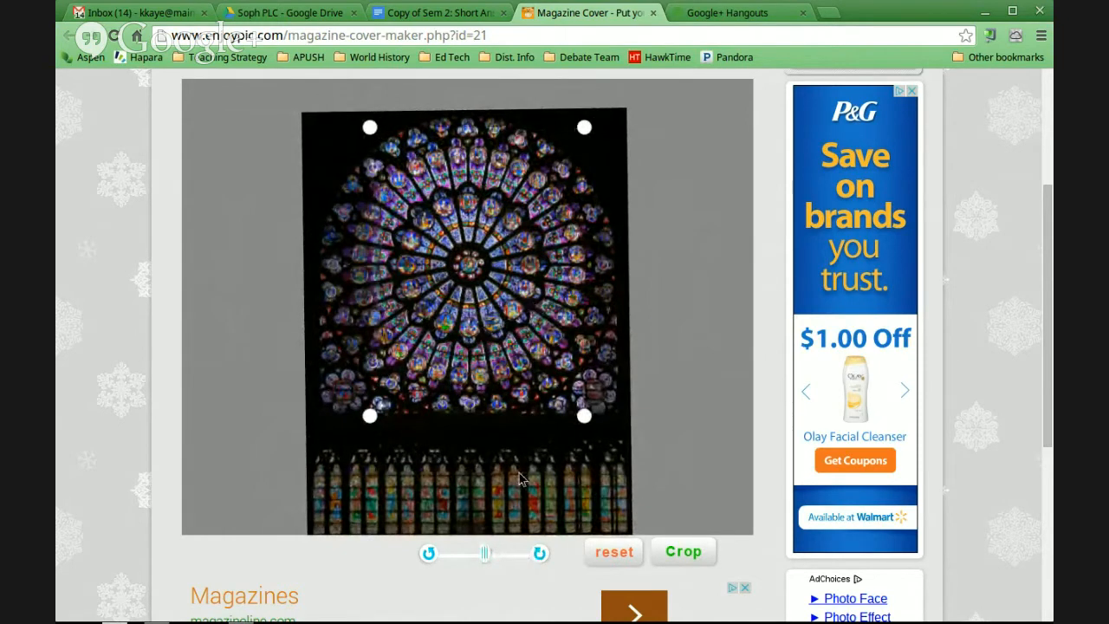
click(537, 559)
click(538, 559)
click(538, 559)
click(538, 560)
click(538, 560)
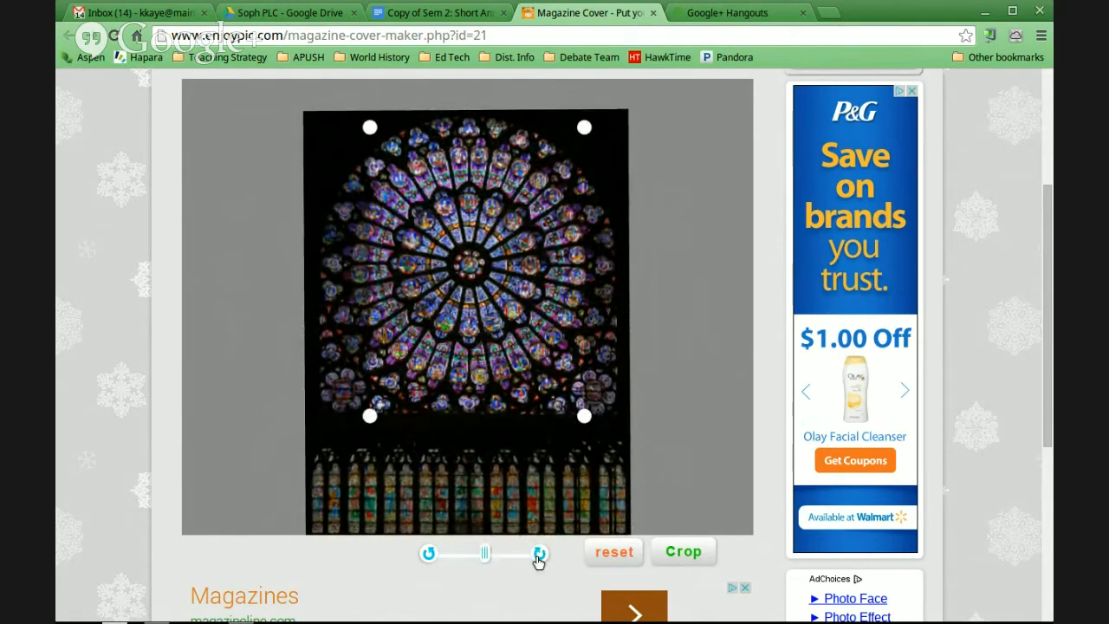
click(537, 560)
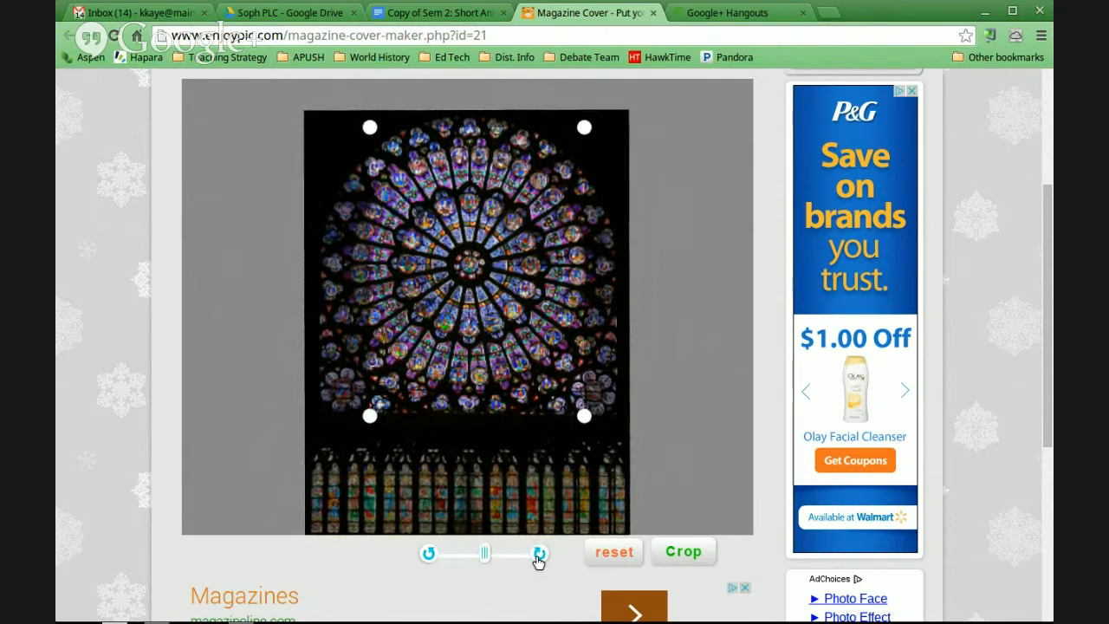
click(680, 553)
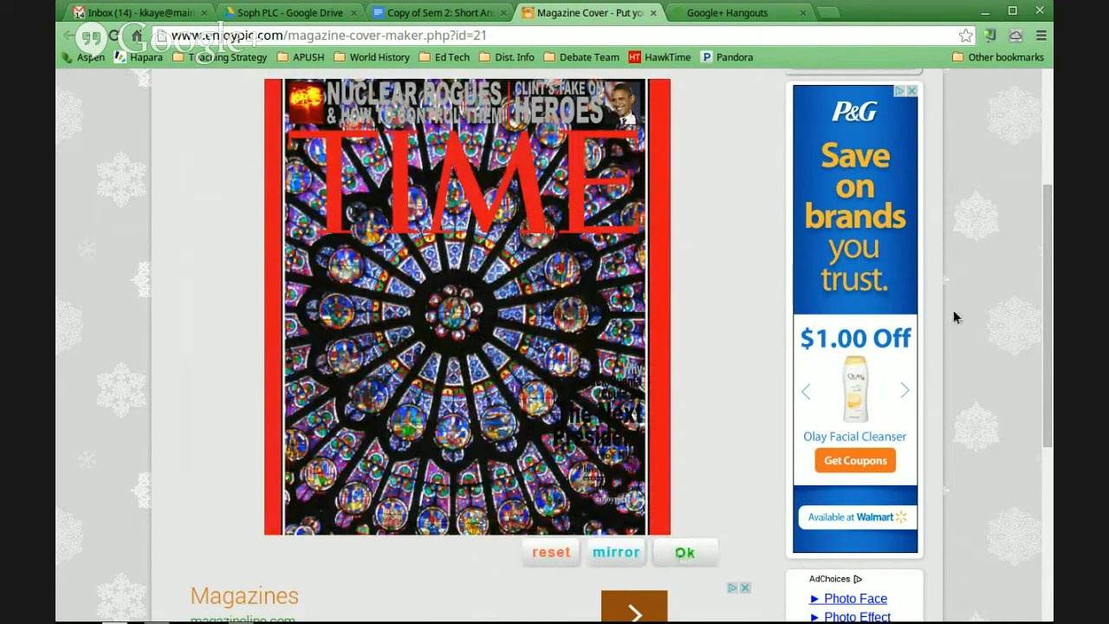
Mirror the photo on the TIME cover and mirror it back to its original orientation
drag(1047, 309, 1048, 281)
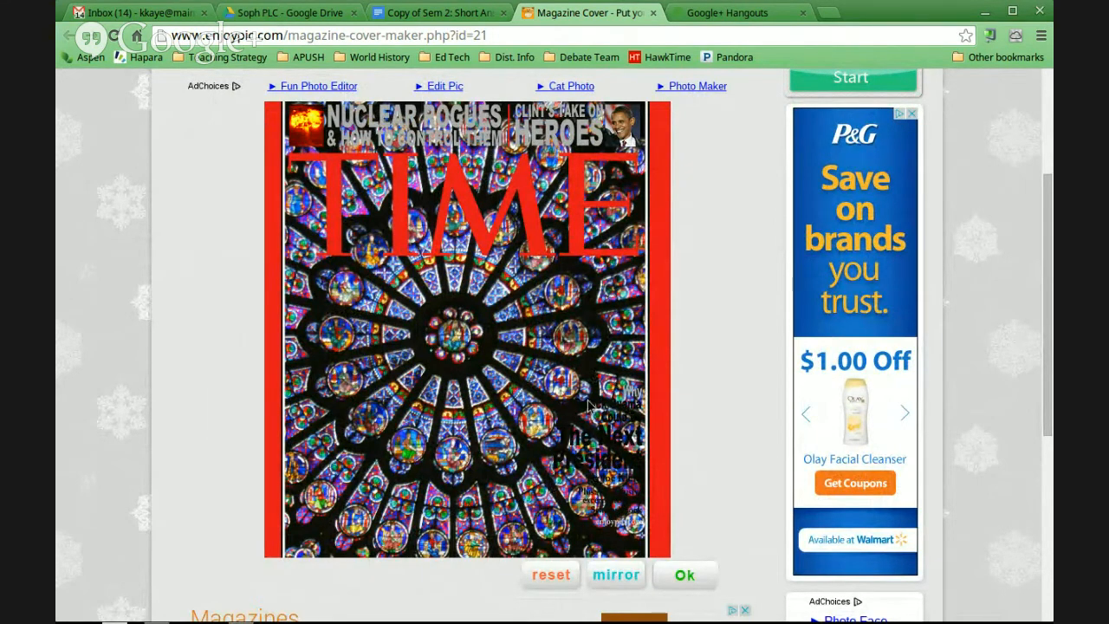
click(616, 574)
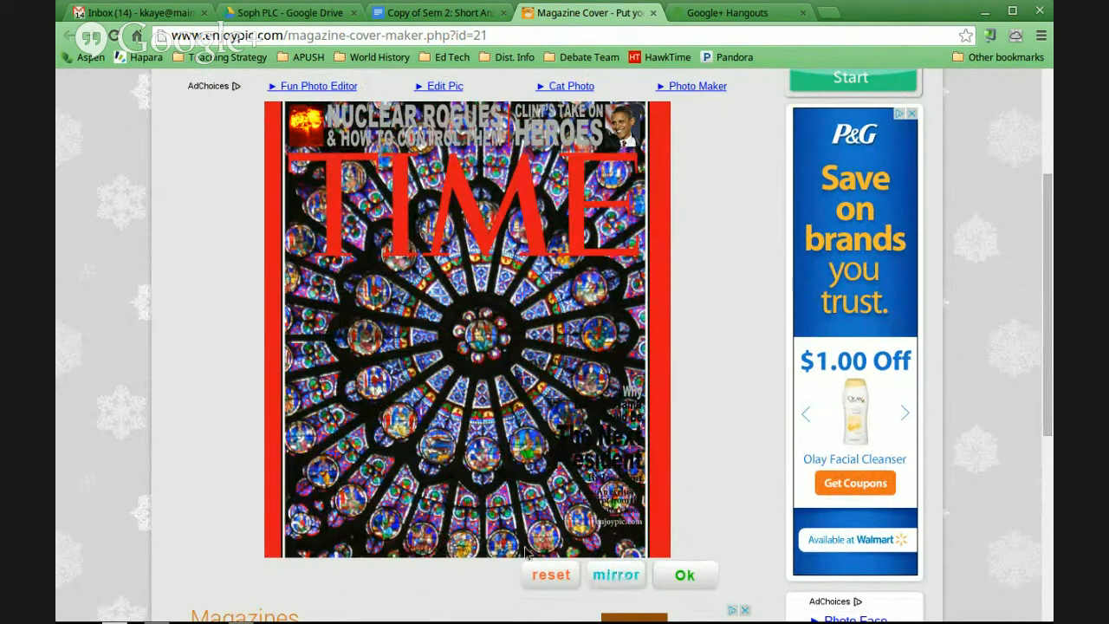
click(612, 576)
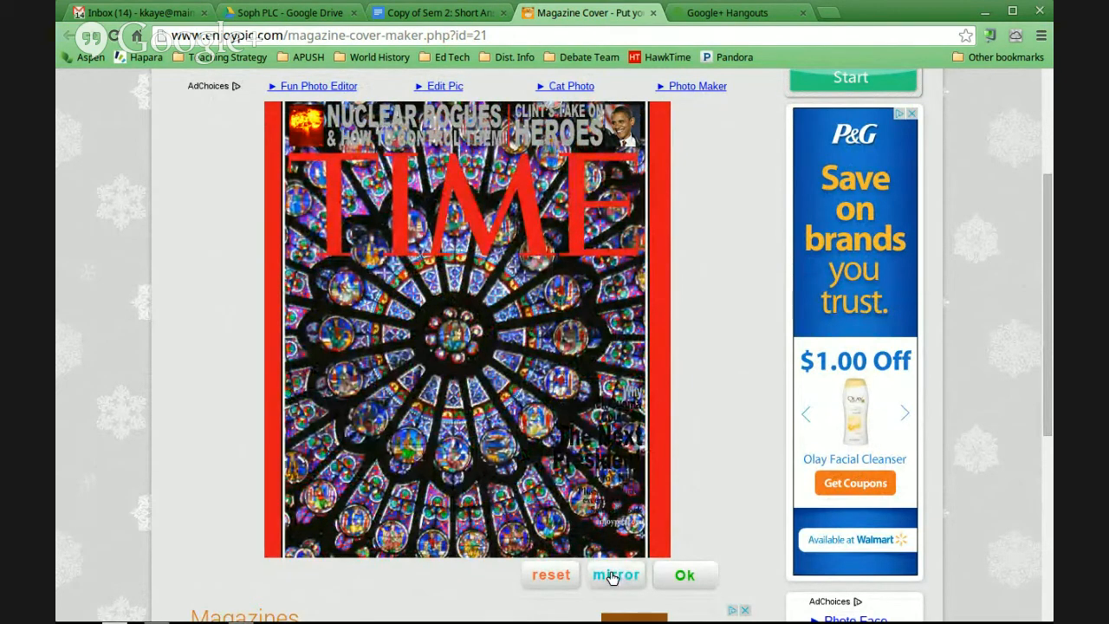
Return to cropping, rotate the photo clockwise a little past 45 degrees, and move the crop frame over its lower-right edge
click(551, 576)
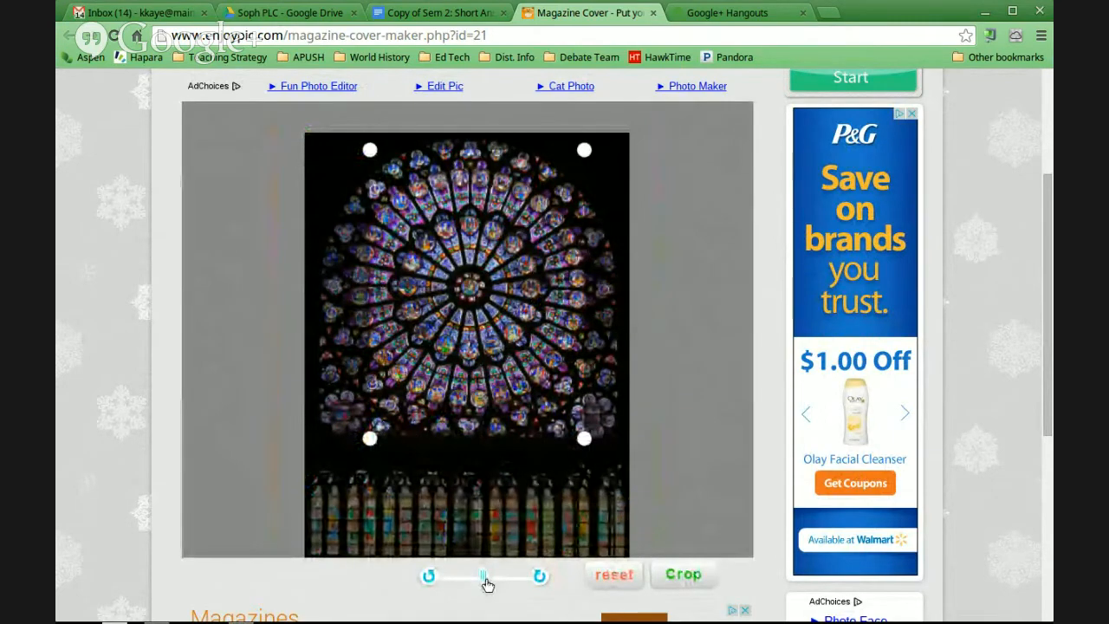
drag(483, 577, 499, 585)
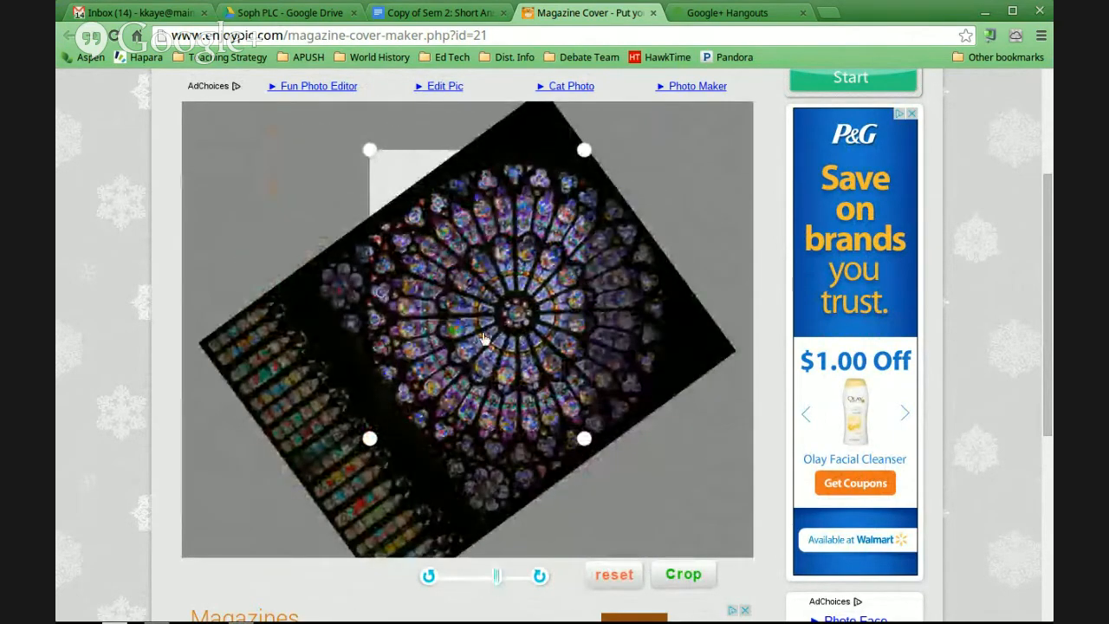
drag(468, 325, 541, 415)
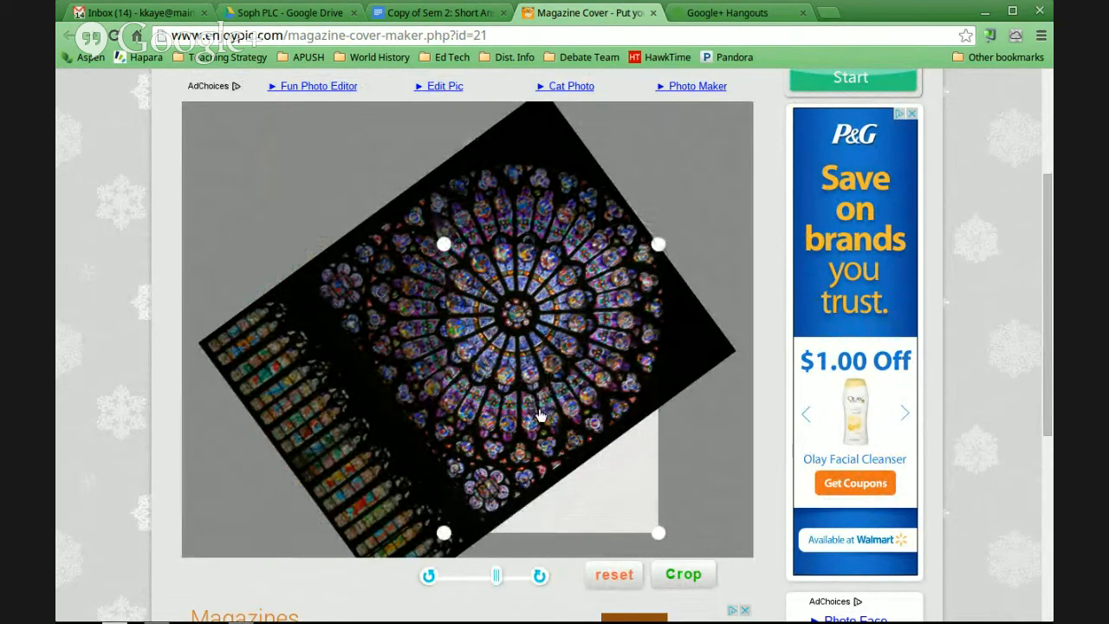
Apply the crop to the TIME cover and accept the result to reach the save options
click(684, 576)
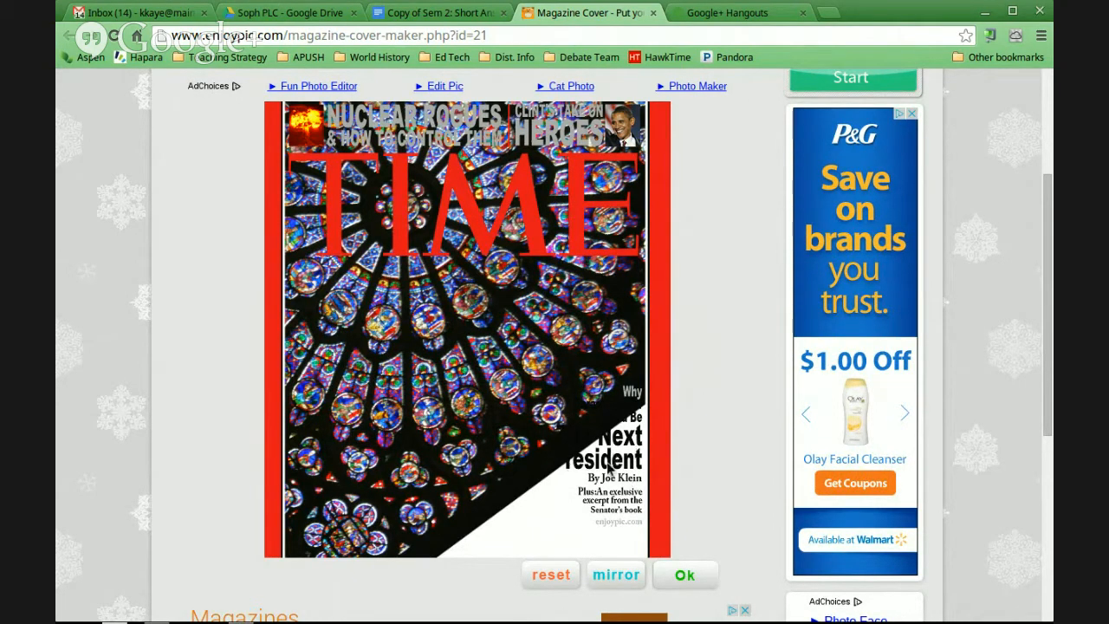
click(684, 576)
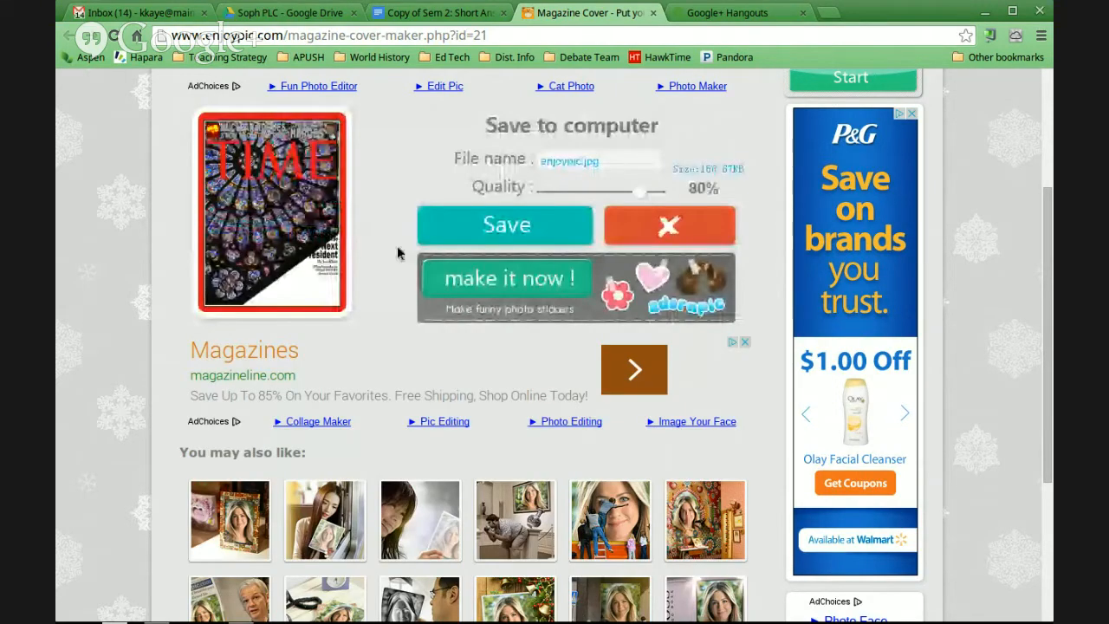
Replace the default file name of the finished magazine cover with "Mag Cover 1"
drag(1049, 337, 1050, 289)
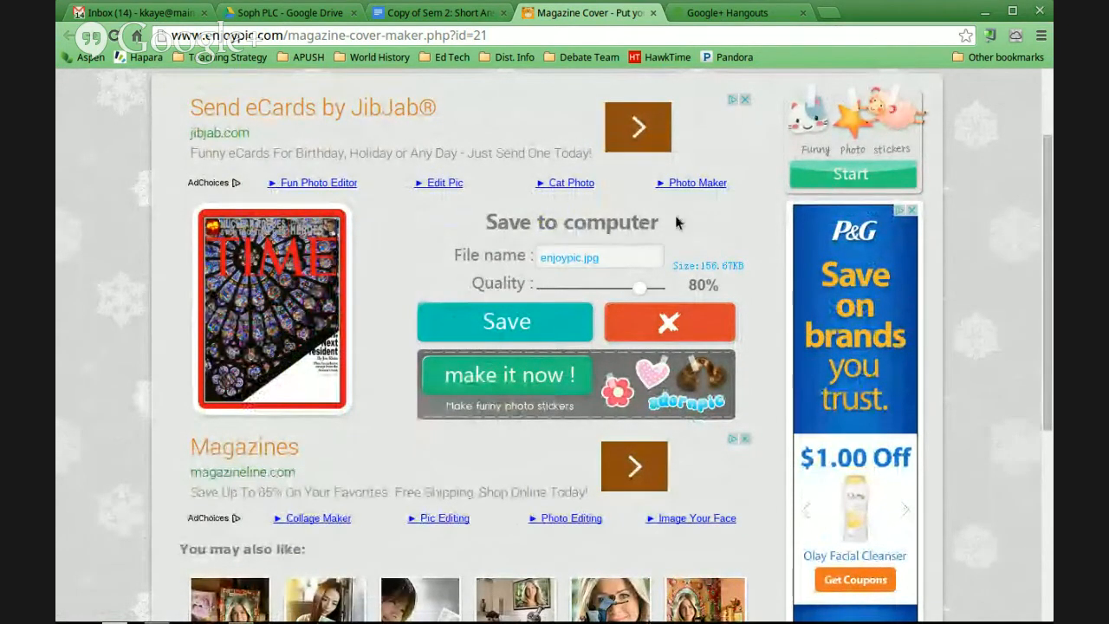
drag(614, 256, 535, 250)
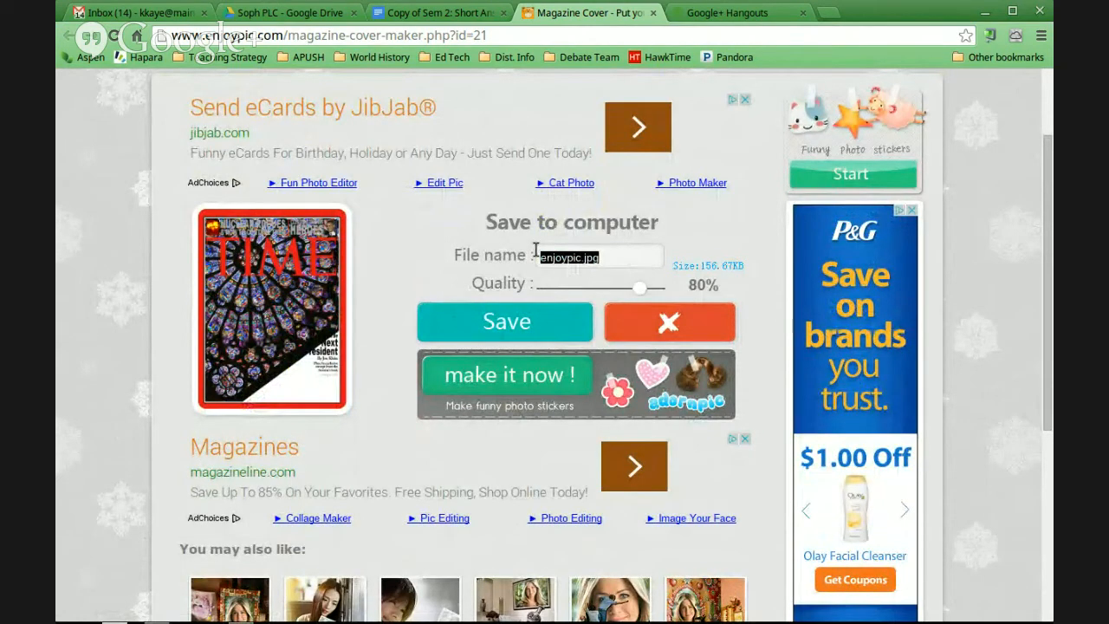
text(Sample)
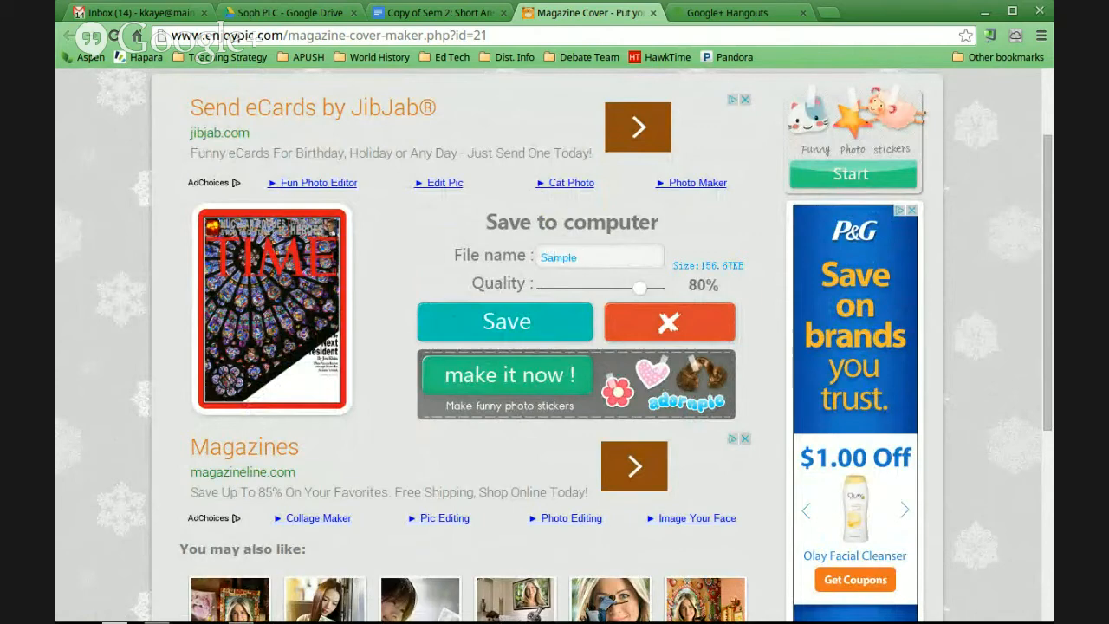
text( Mag Cover)
drag(580, 256, 520, 258)
key(BackSpace)
click(609, 255)
Save the cover to Google Drive as the JPEG image Mag Cover 1.jpg
click(511, 321)
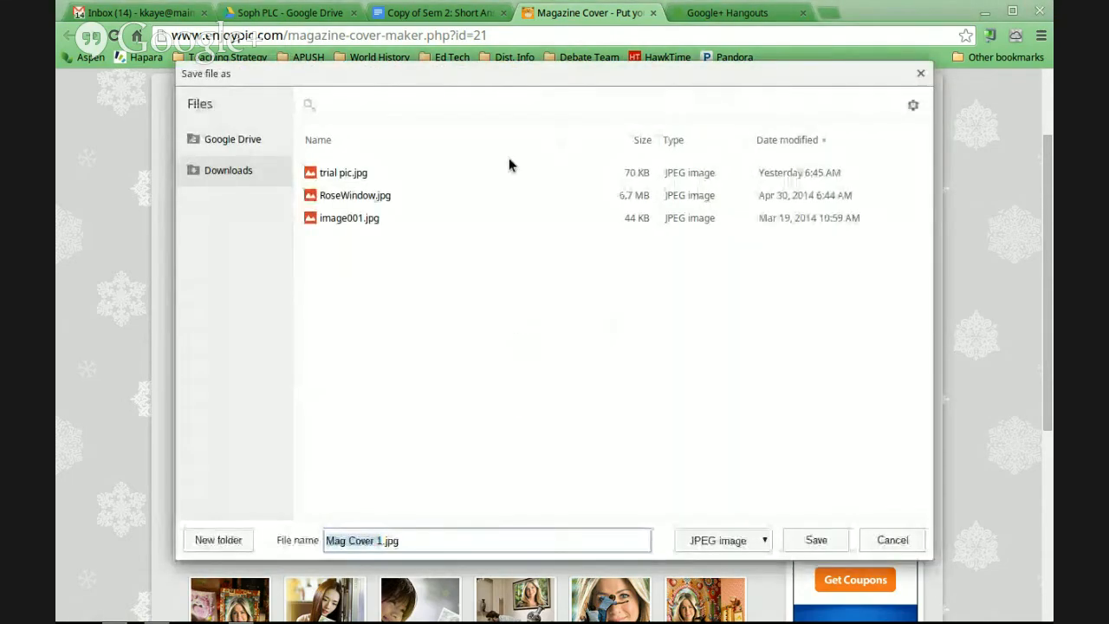
click(238, 139)
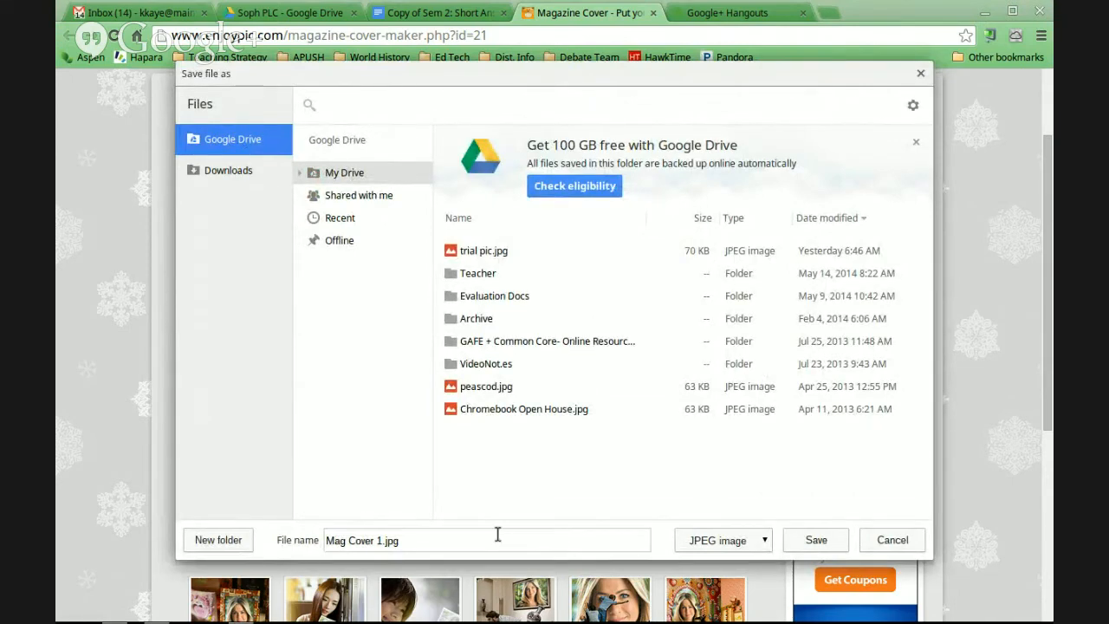
click(425, 535)
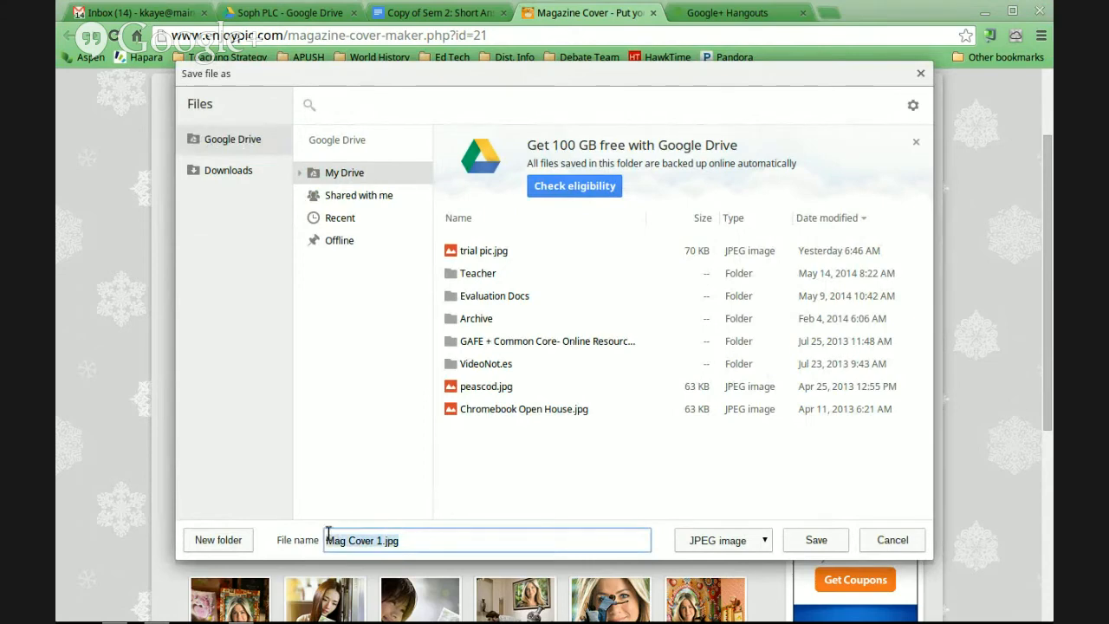
click(811, 540)
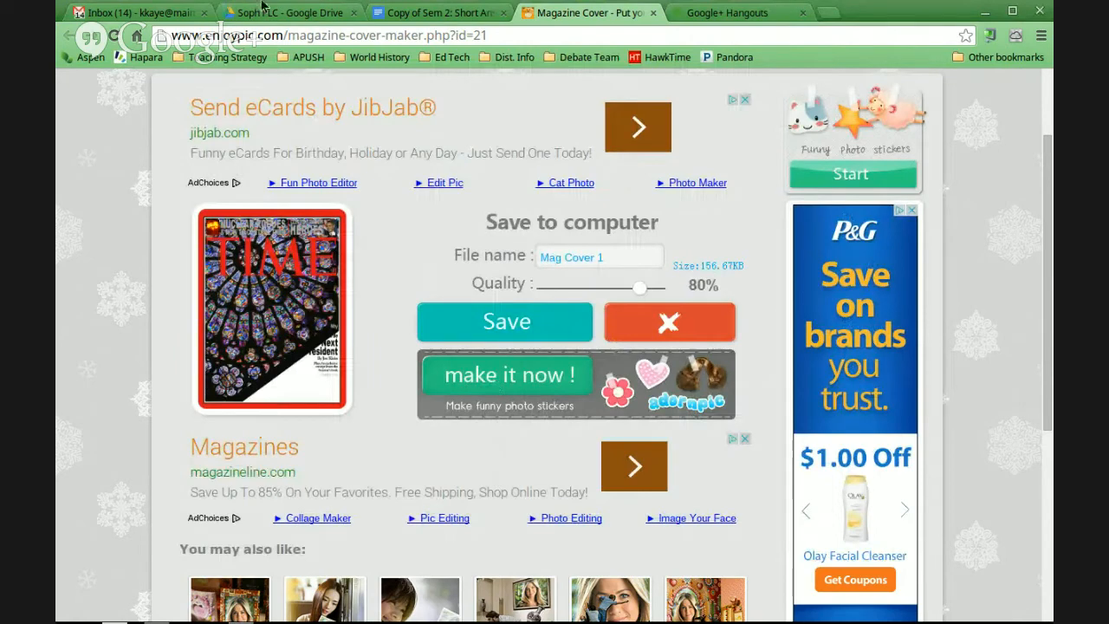
Switch to Google Drive, preview Mag Cover 1.jpg in My Drive, and close the preview
click(260, 9)
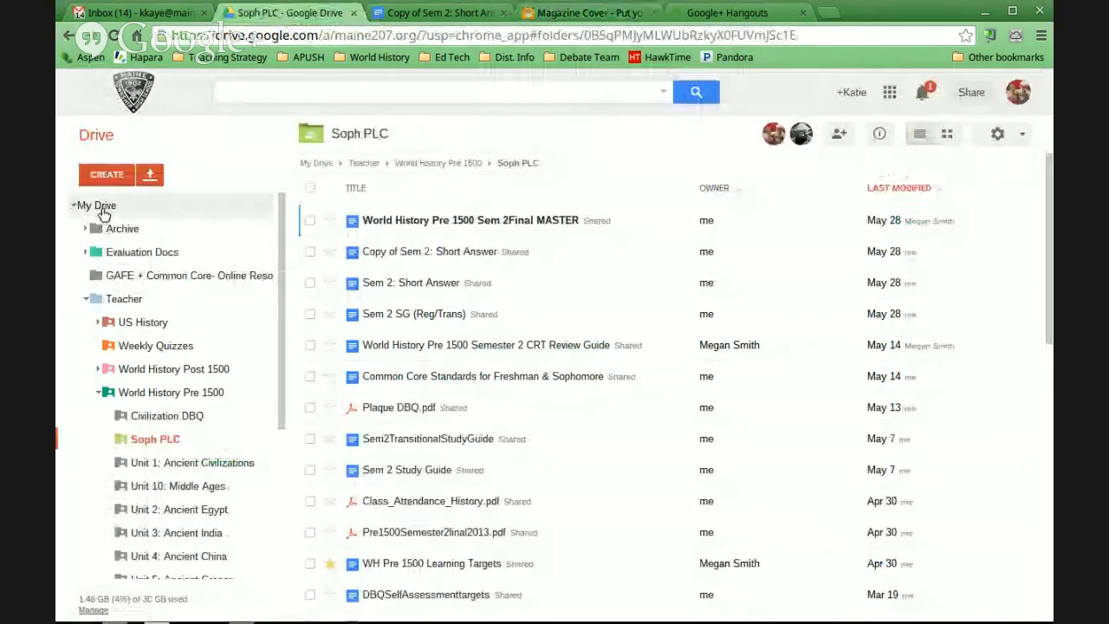
click(101, 209)
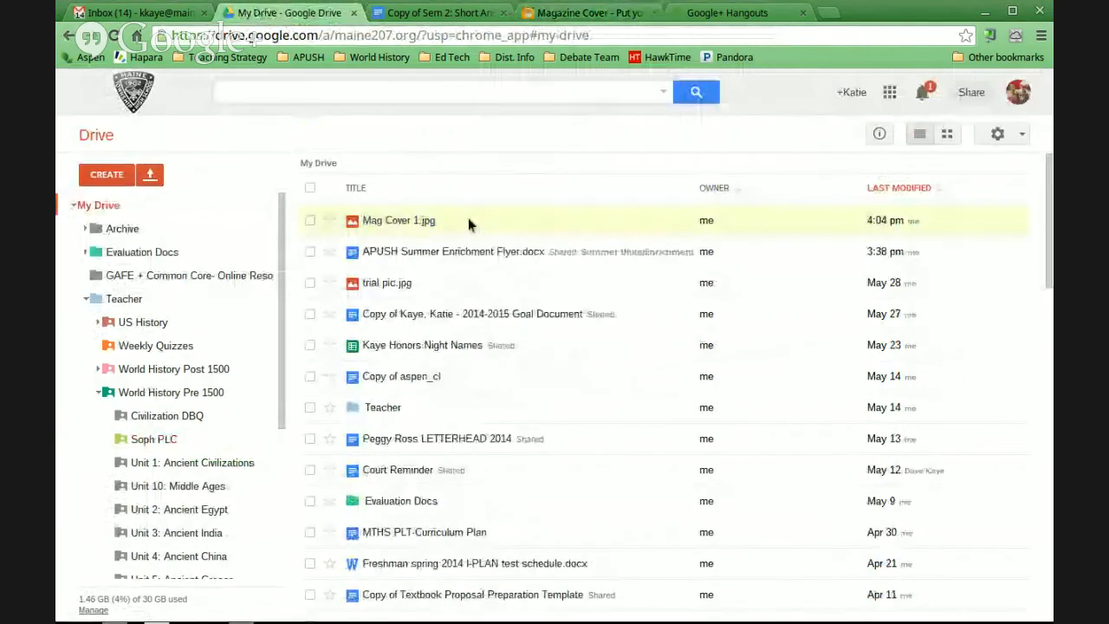
click(397, 222)
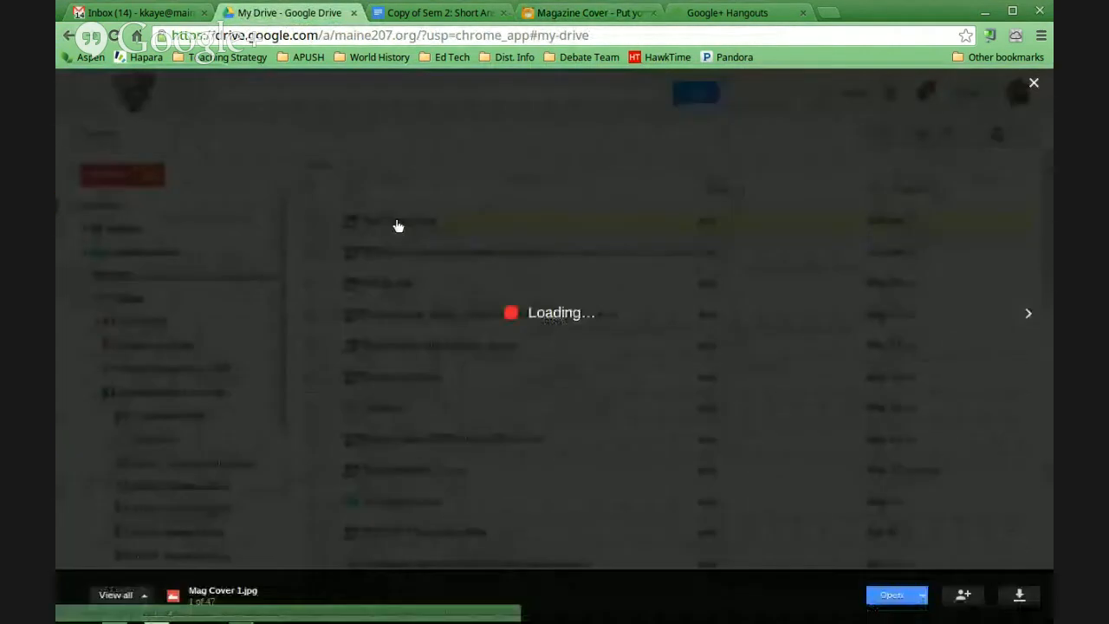
click(1032, 84)
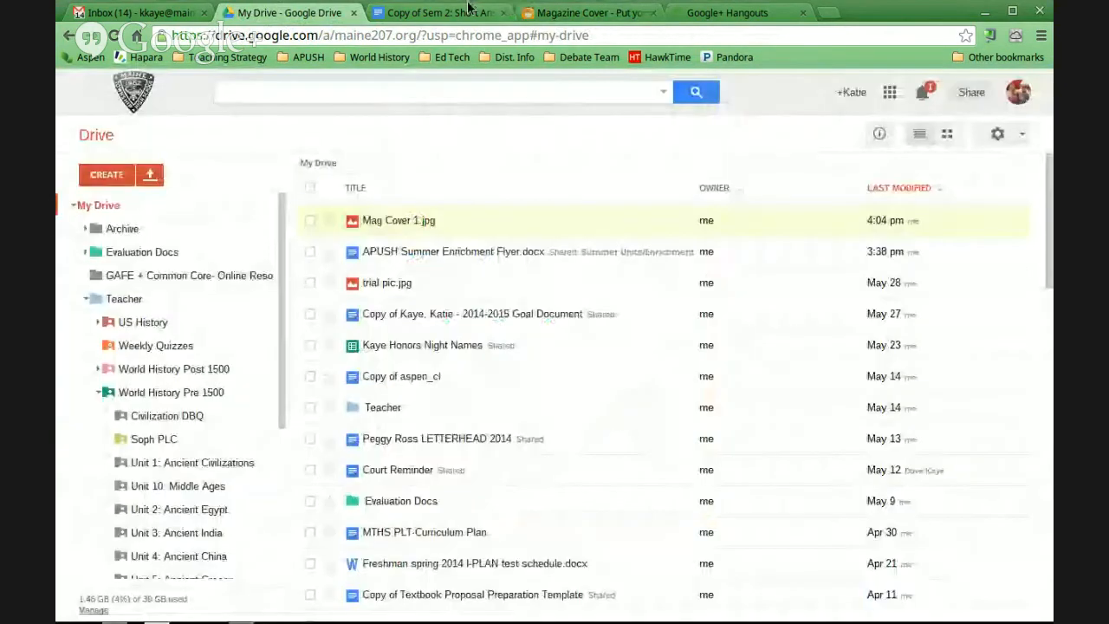
Switch to the "Copy of Sem 2: Short Answer" document and add two blank lines after the Time Magazine cover directions
click(467, 9)
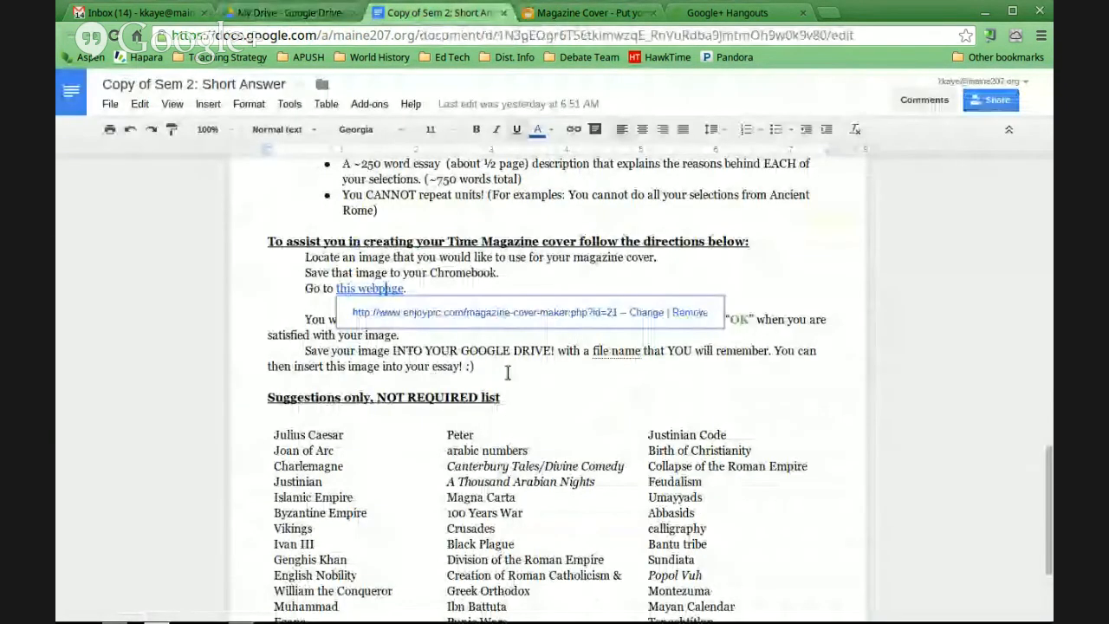
click(508, 373)
key(Return)
key(Return)
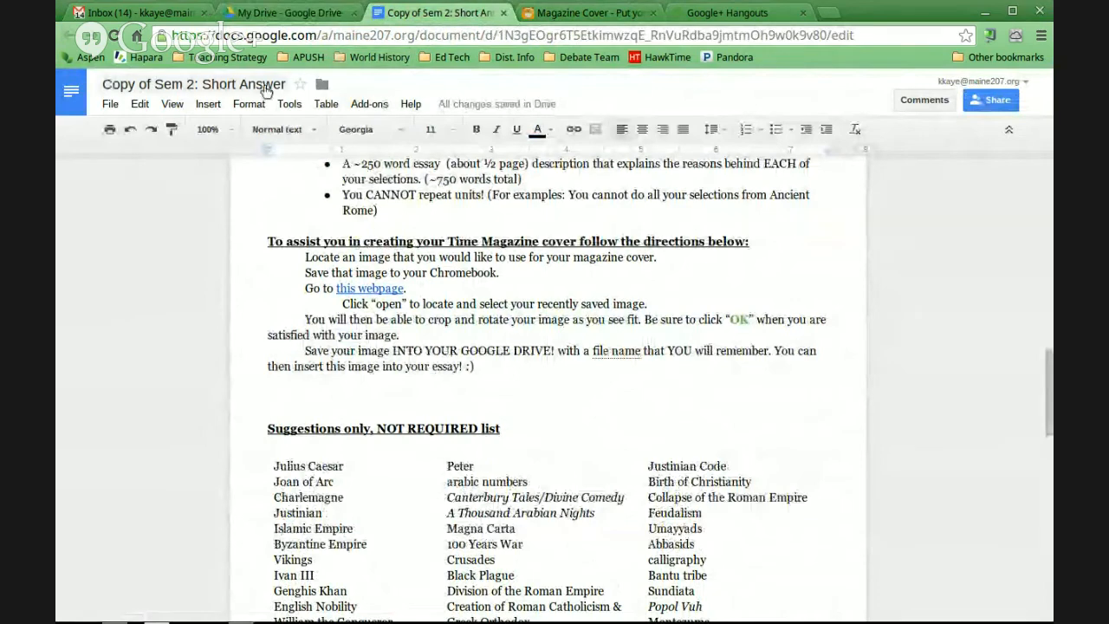
Insert the image Mag Cover 1.jpg from My Drive at the blank lines above the suggestions list
click(198, 110)
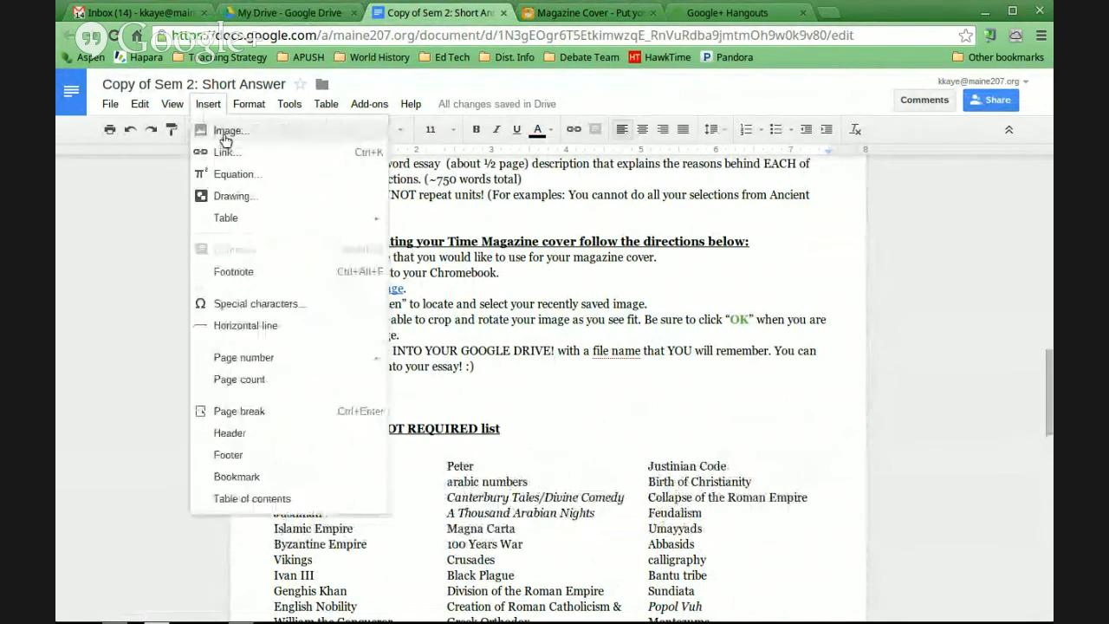
click(222, 135)
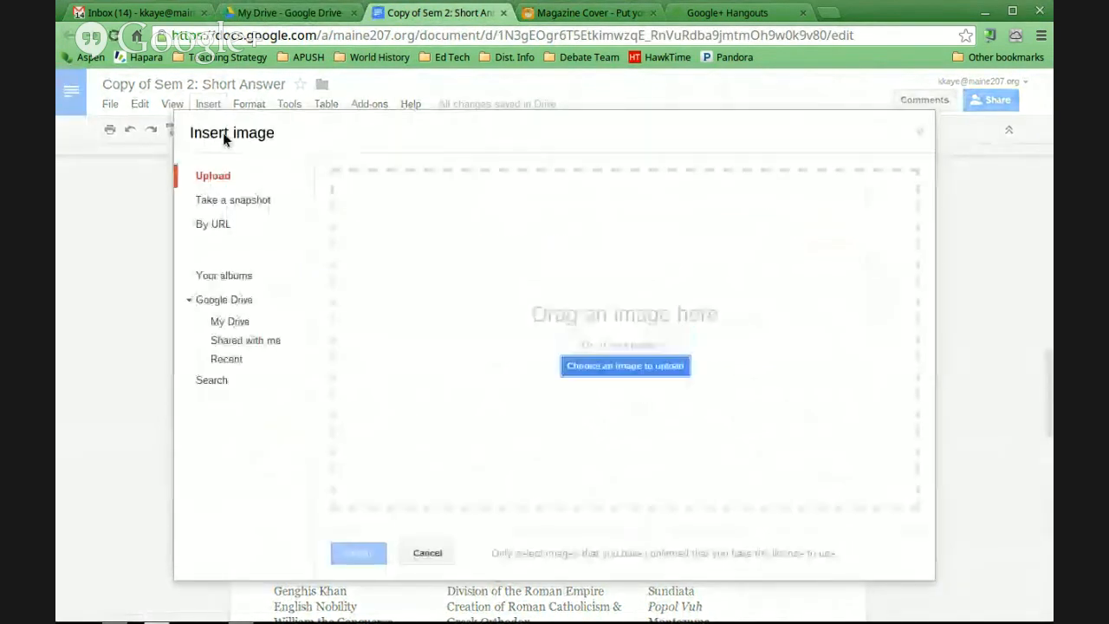
click(230, 323)
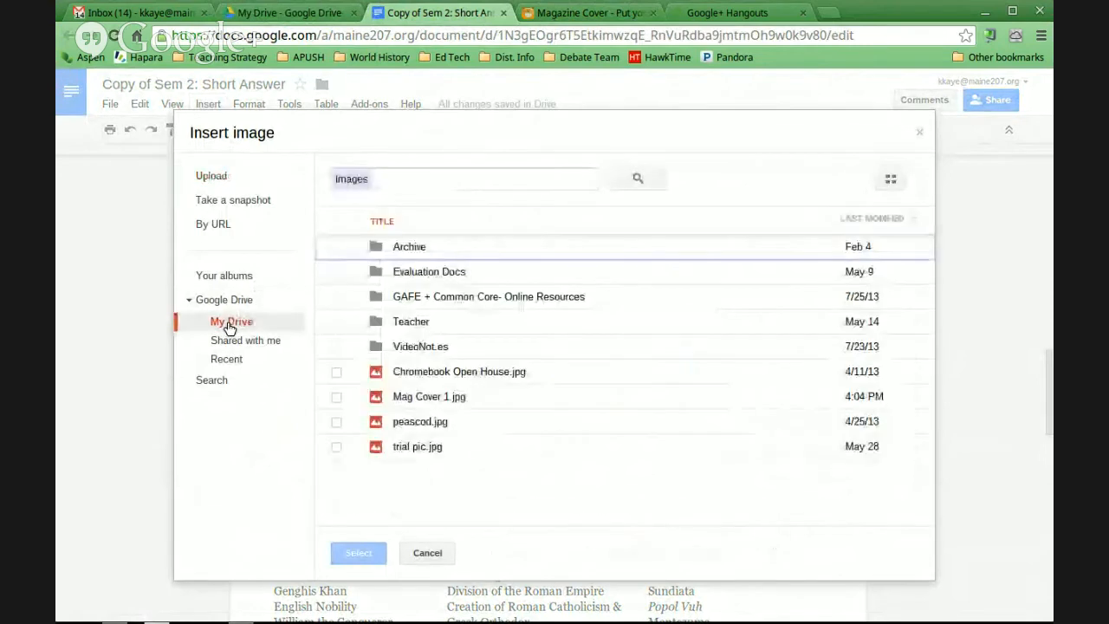
click(427, 399)
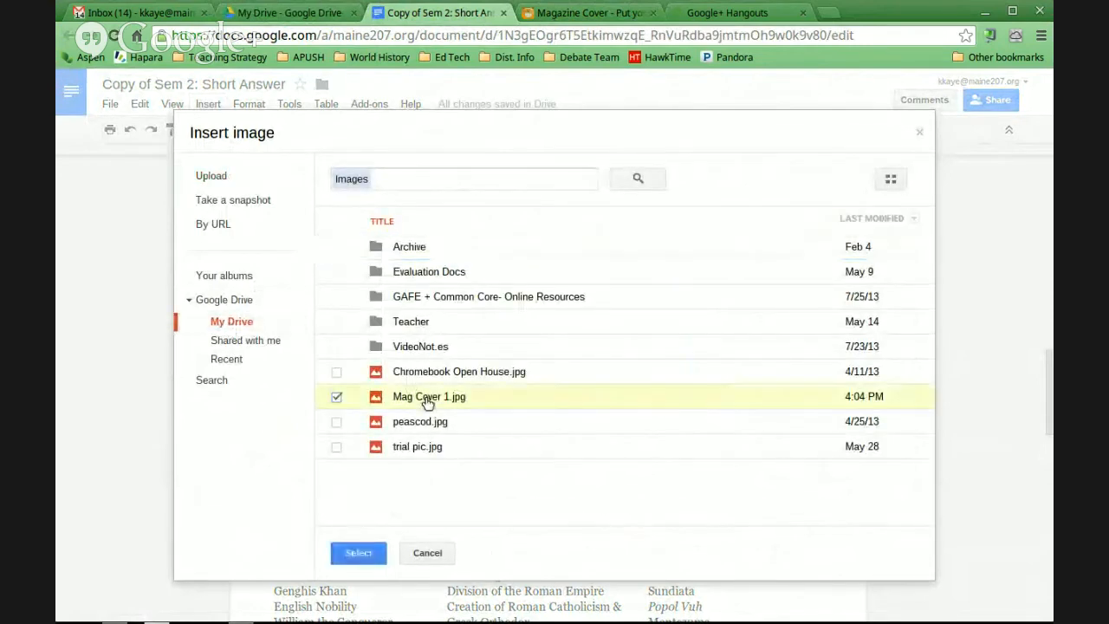
click(359, 552)
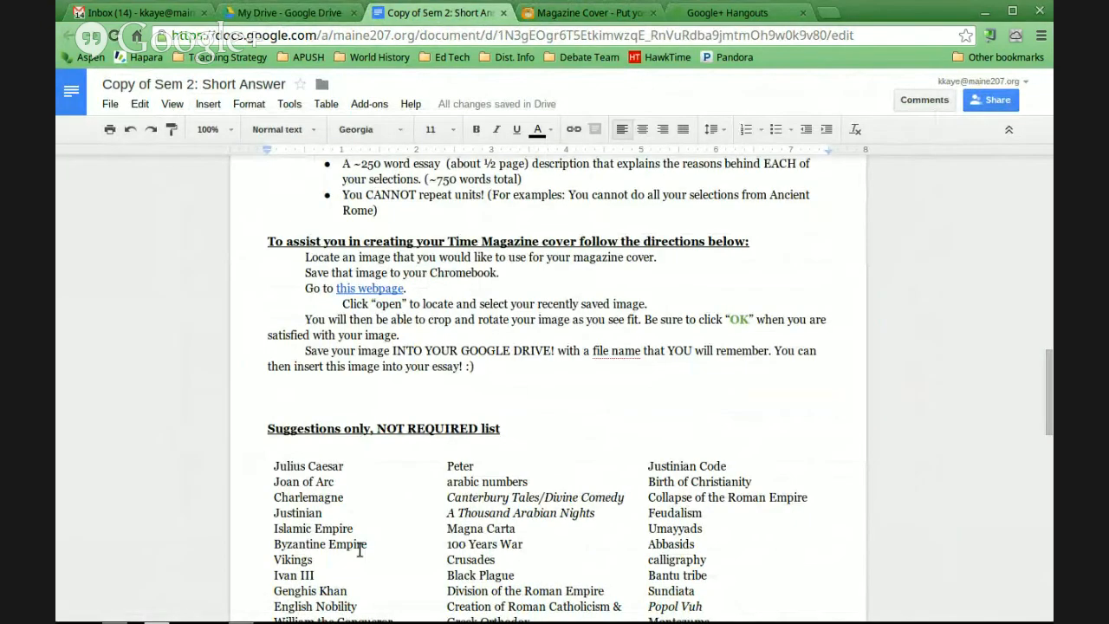
Start a new paragraph below the inserted cover and write "WHy this topic is the most signifcant! :)"
scroll(359, 550, up, 8)
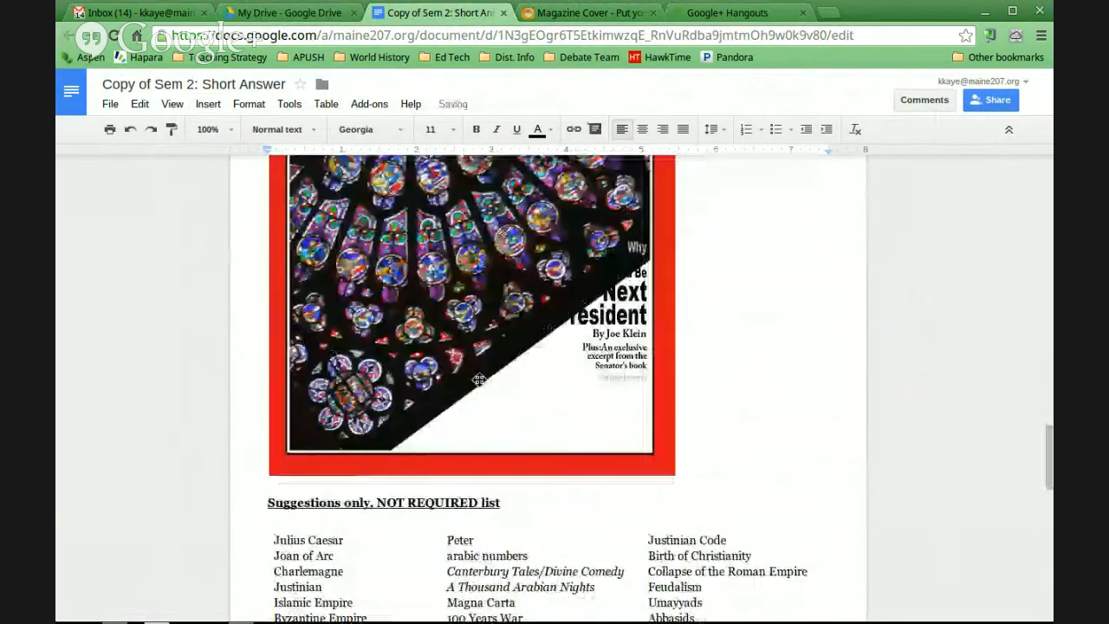
scroll(479, 378, down, 4)
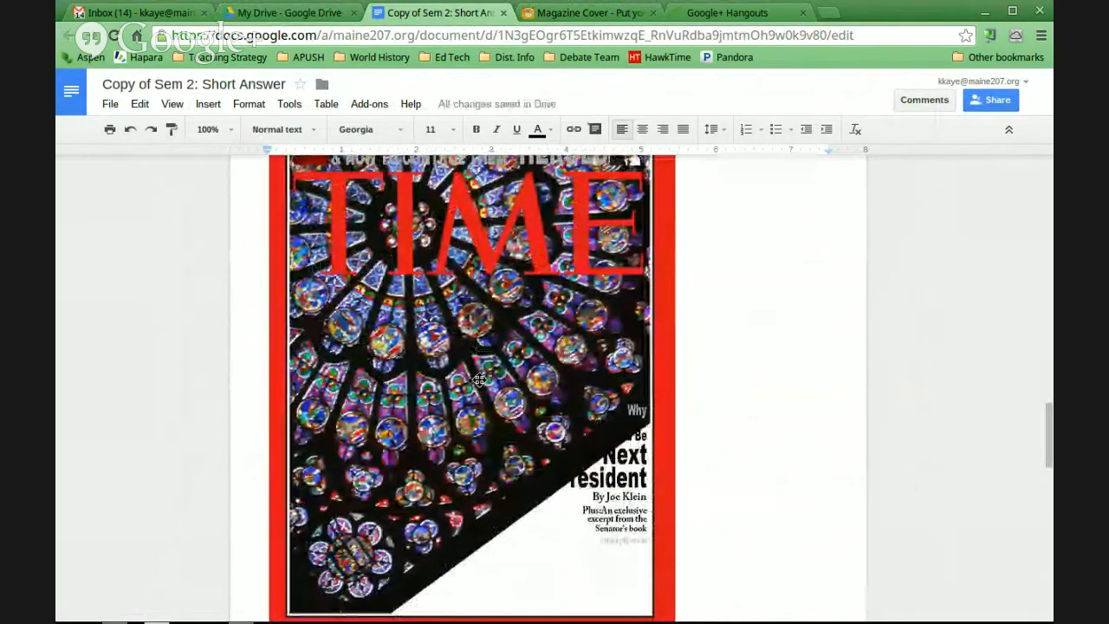
scroll(479, 378, down, 6)
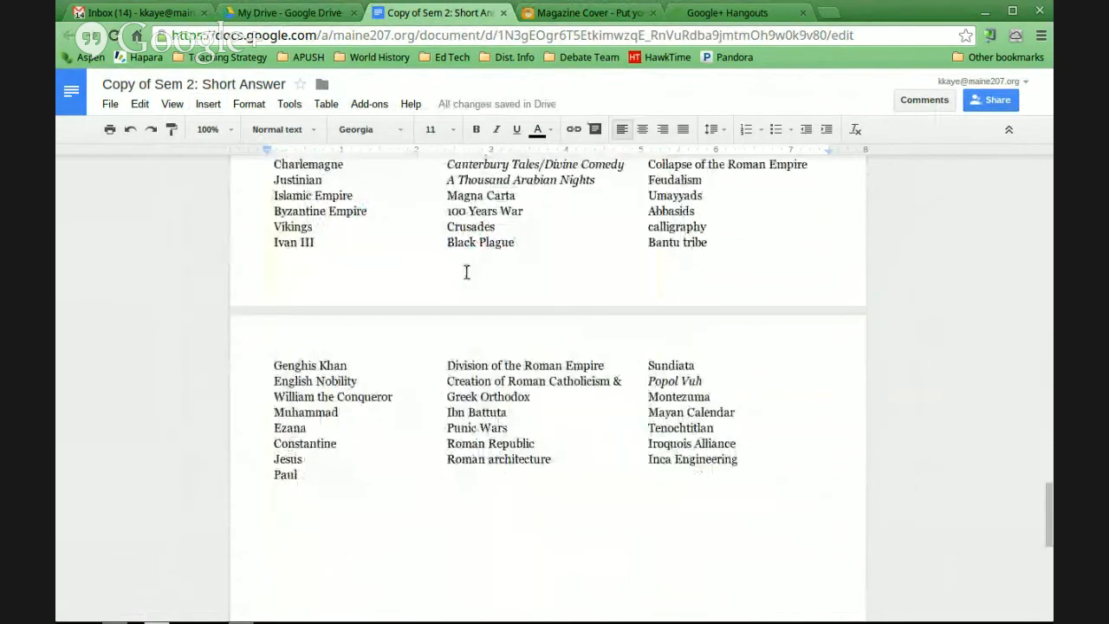
scroll(465, 272, up, 11)
scroll(466, 272, down, 5)
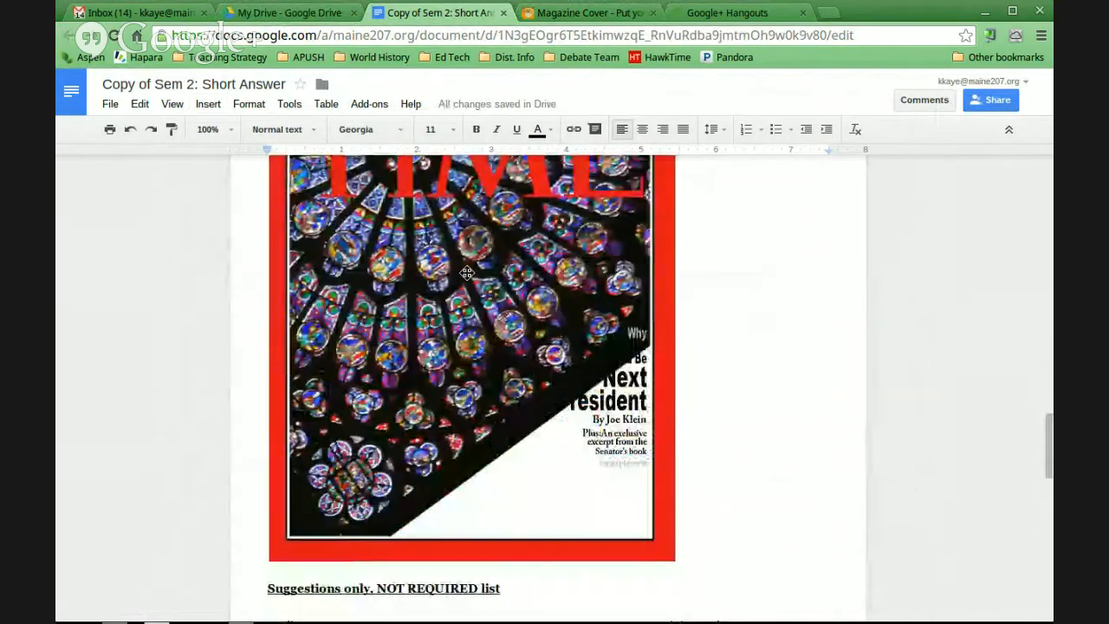
key(Return)
key(Return)
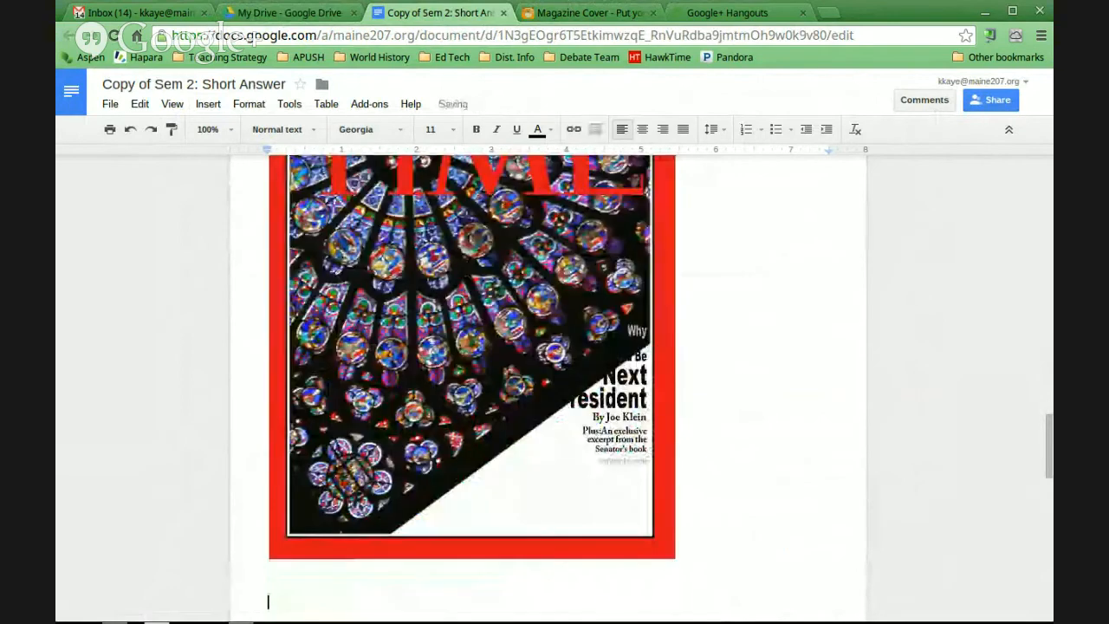
text(WHy this cov)
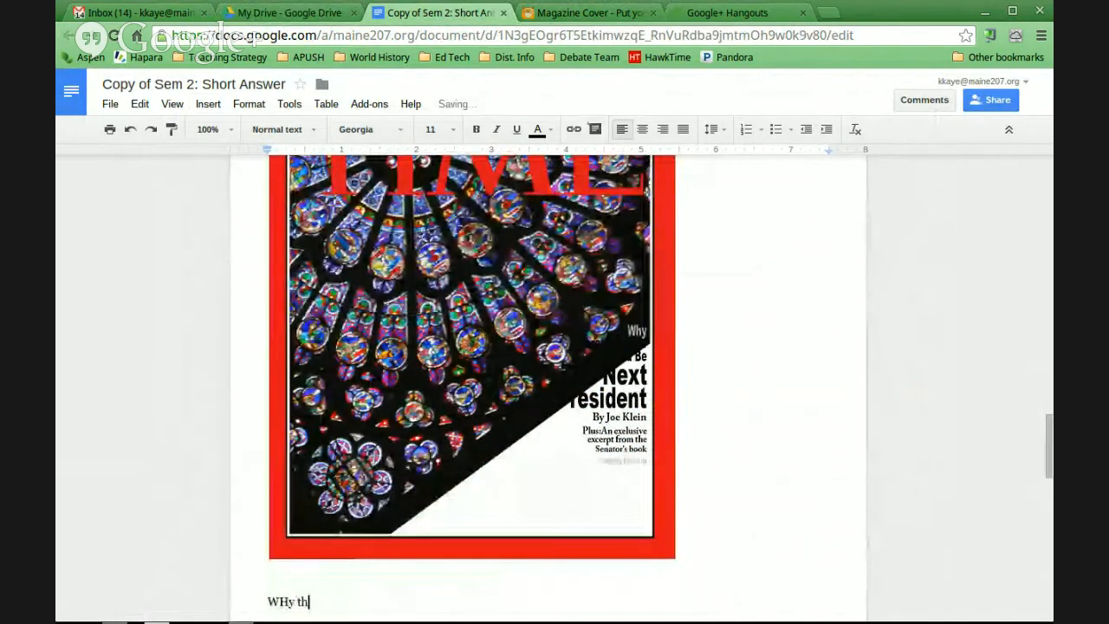
key(BackSpace)
key(BackSpace)
key(BackSpace)
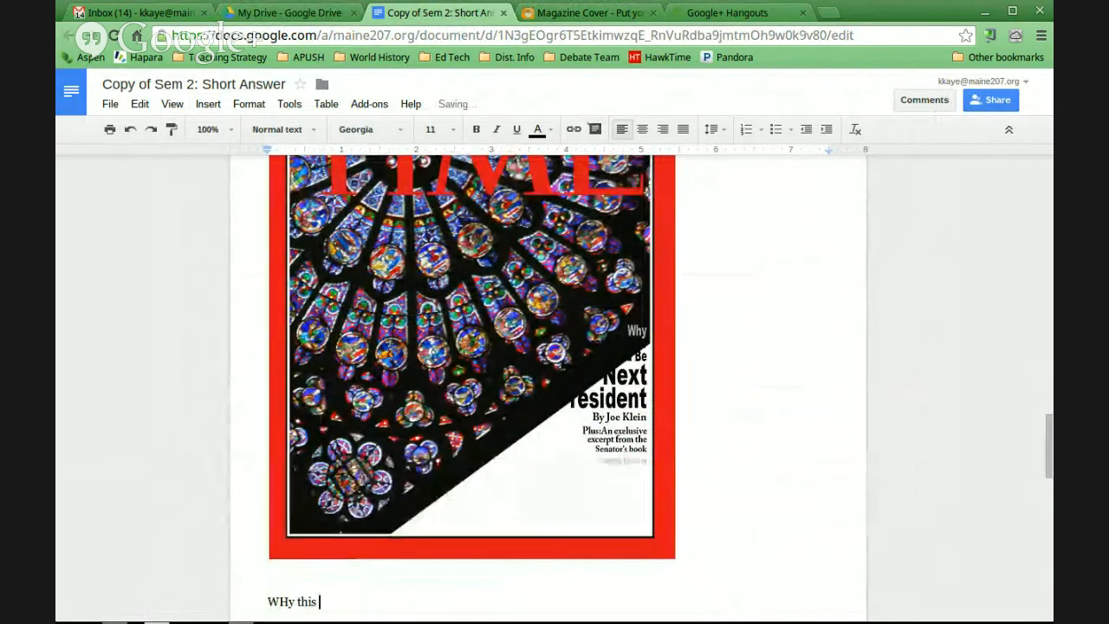
text(this topic is the most sign)
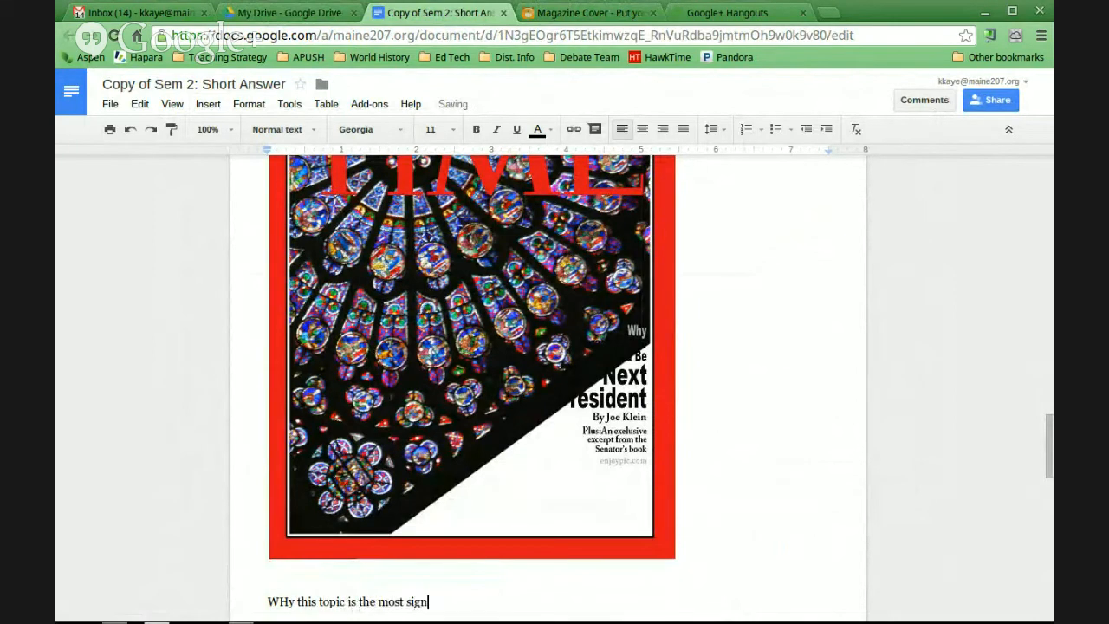
text(ifcai)
key(BackSpace)
text(nt! :))
Correct the misspelled word in the sentence below the cover to "significant" and place the cursor at the line's end
right_click(426, 597)
click(510, 242)
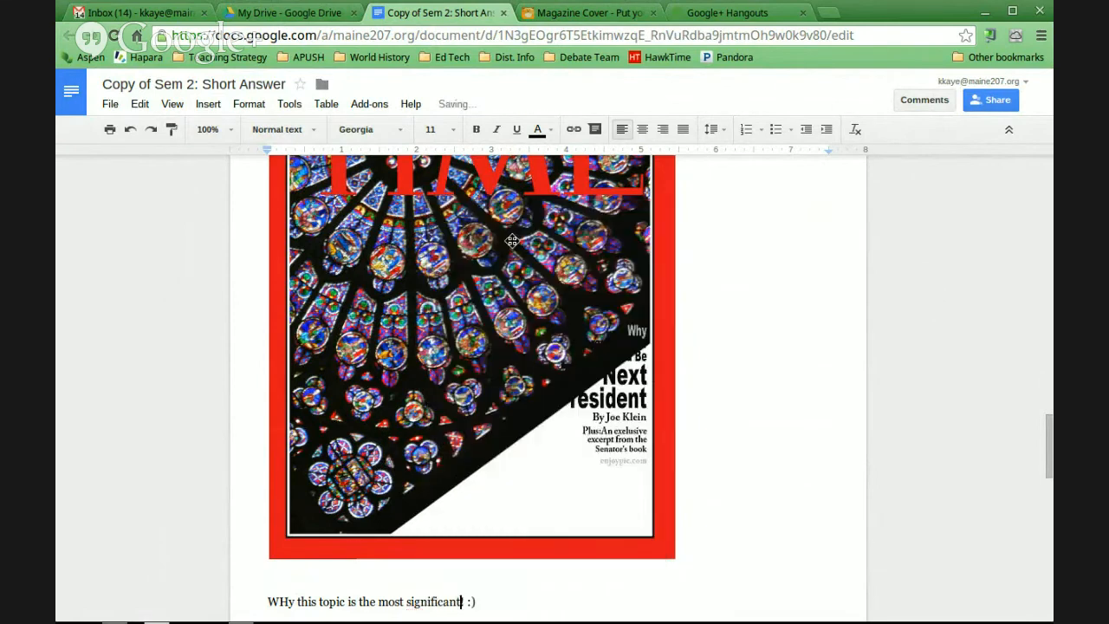
click(496, 601)
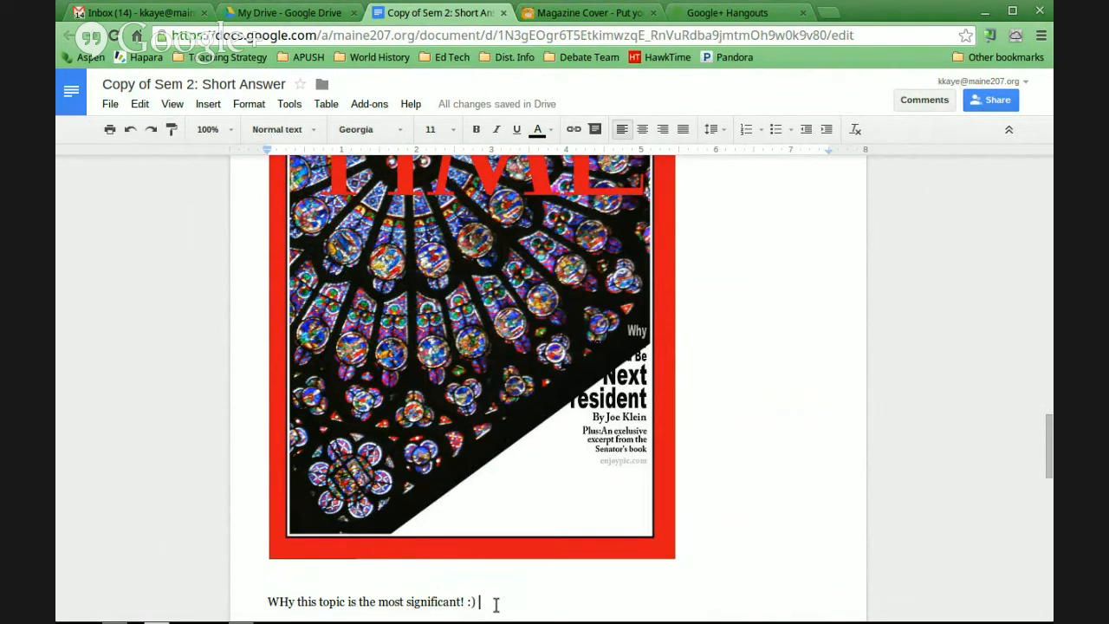
Switch to the Google+ Hangouts broadcast and stop sharing the screen
click(722, 10)
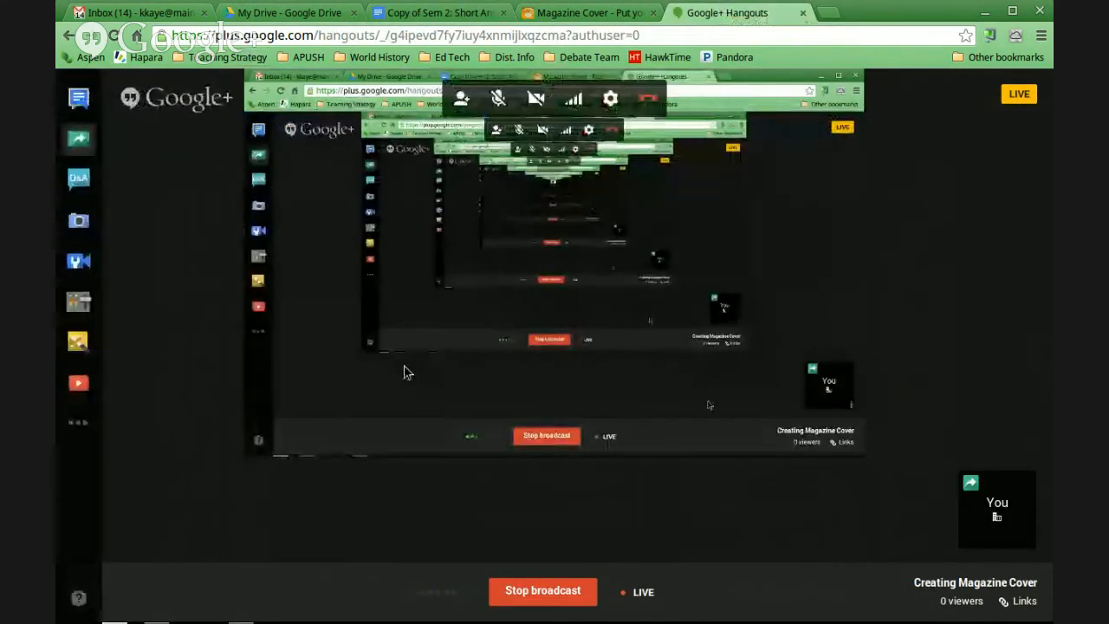
click(78, 140)
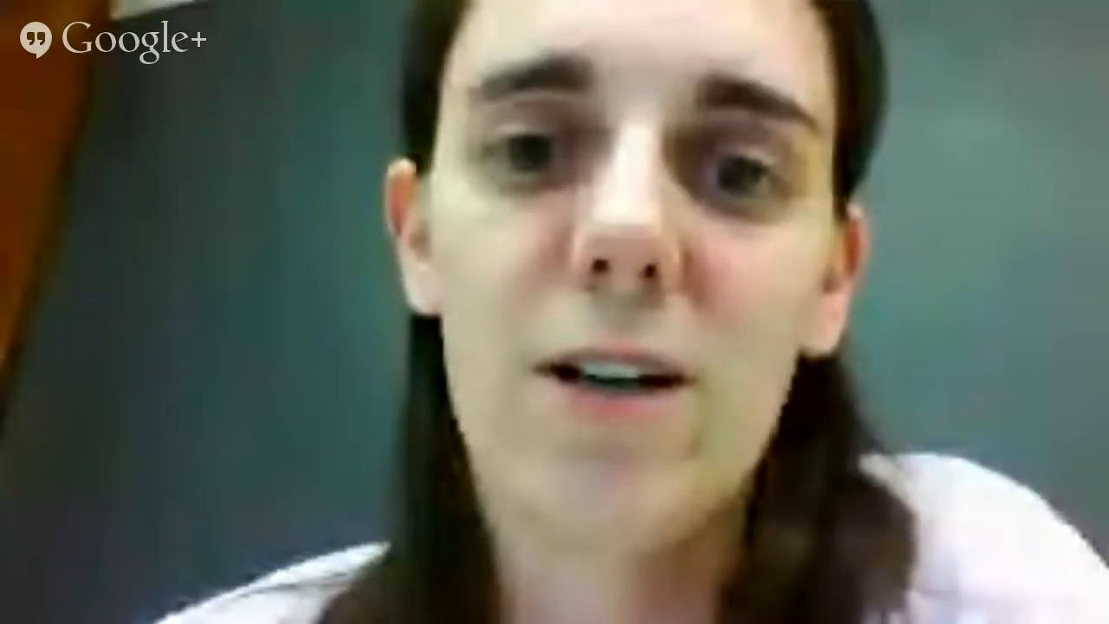